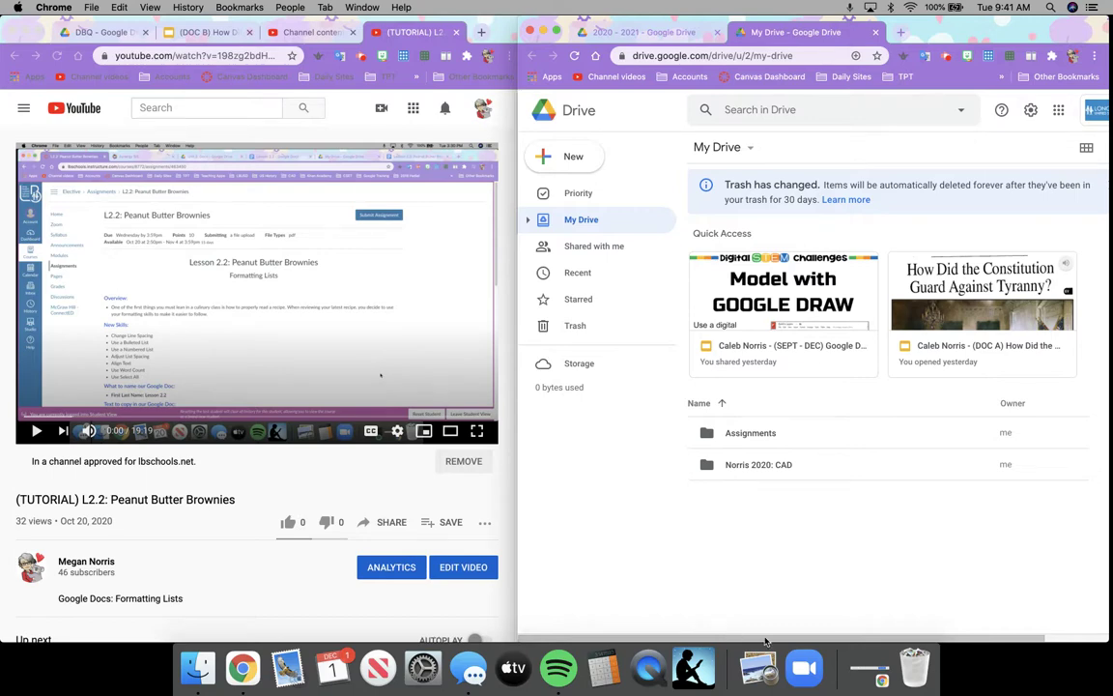
- Open the Lesson 2.2 document from My Docs in the 2020: CAD class folder and add a colon after the student's name in its title
{"action": "double_click", "coordinate": [763, 464]}
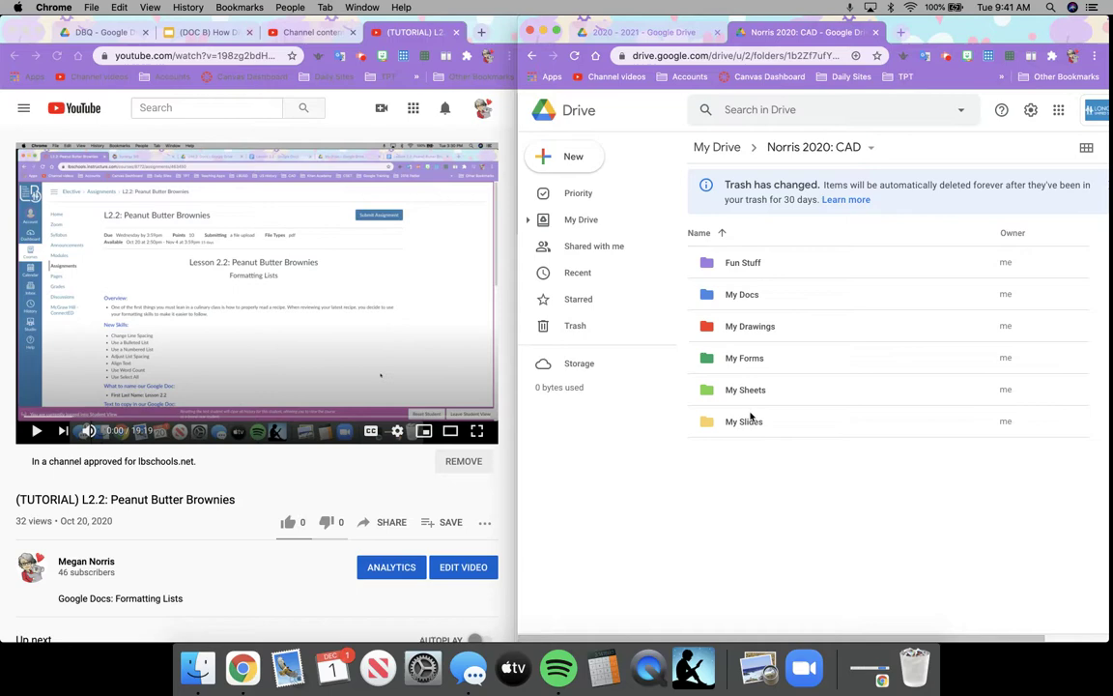
{"action": "double_click", "coordinate": [735, 301]}
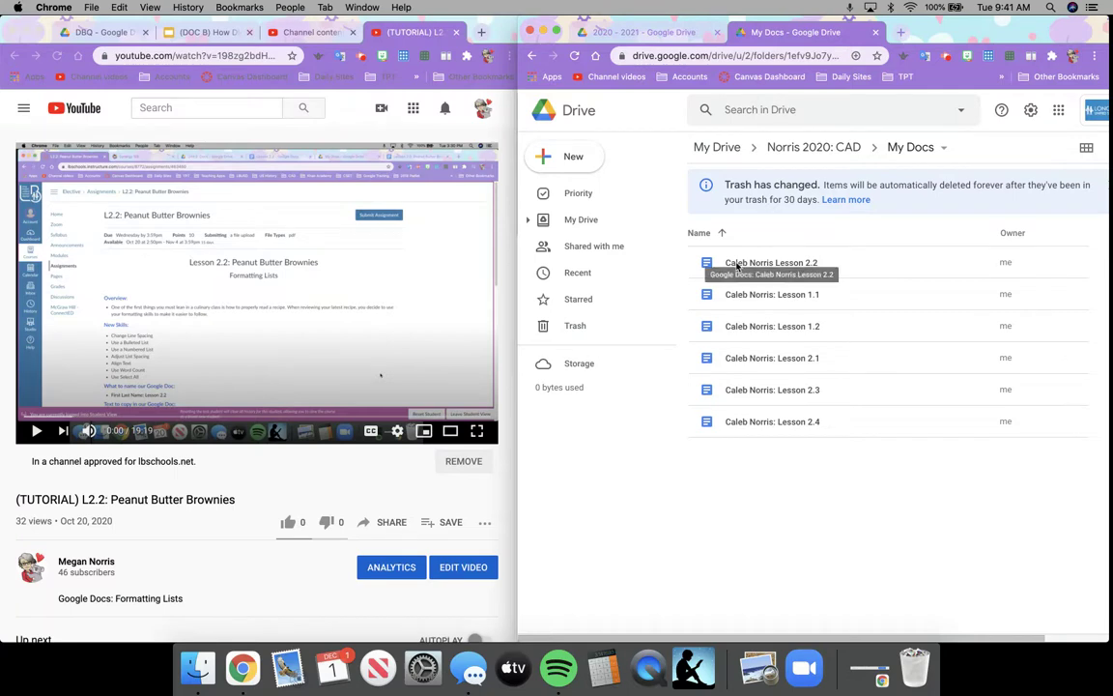
{"action": "double_click", "coordinate": [736, 265]}
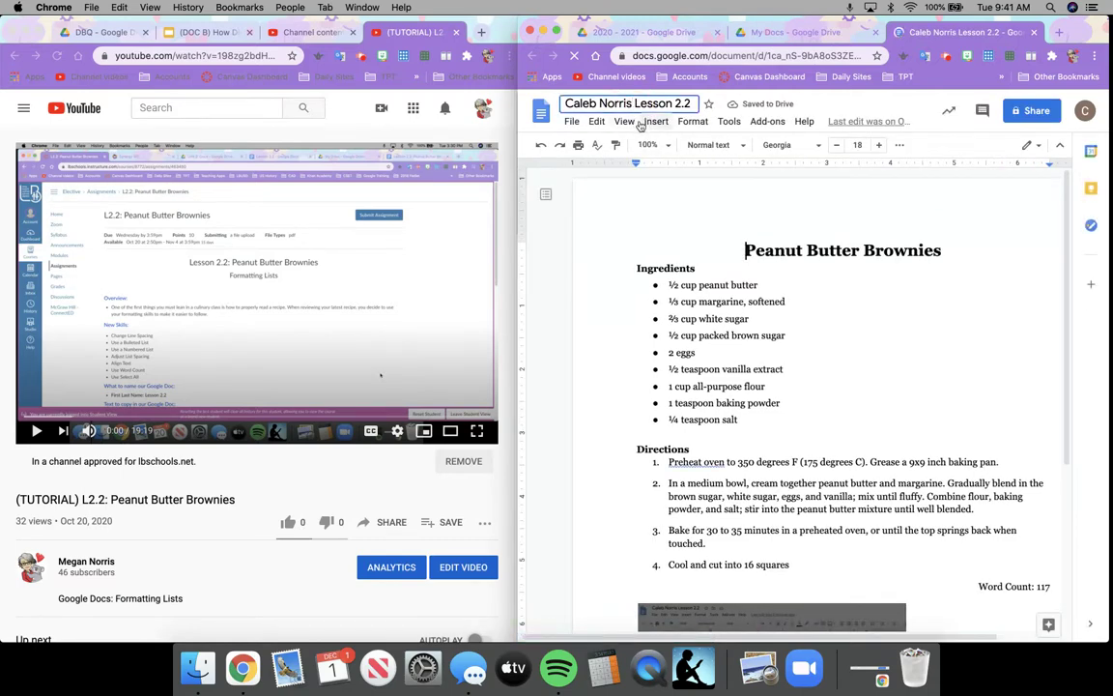
{"action": "type", "text": ":"}
{"action": "key", "text": "Return"}
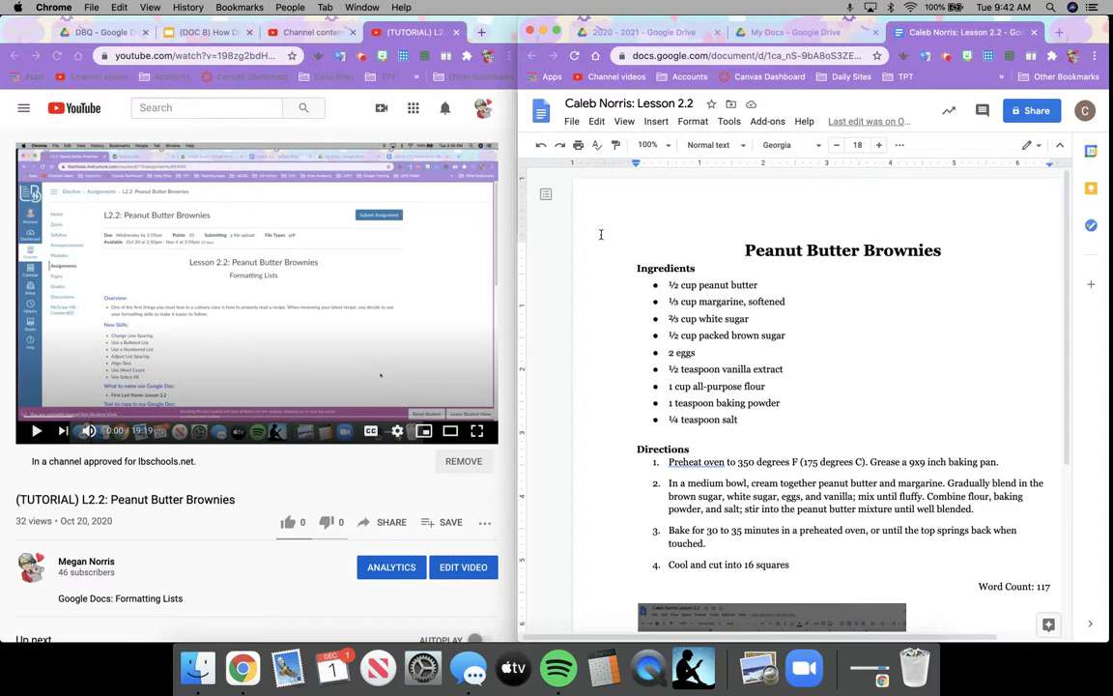
- Make a copy of the document in My Docs, titled with the student's name followed by ": Lesson 2.5"
{"action": "left_click", "coordinate": [572, 121]}
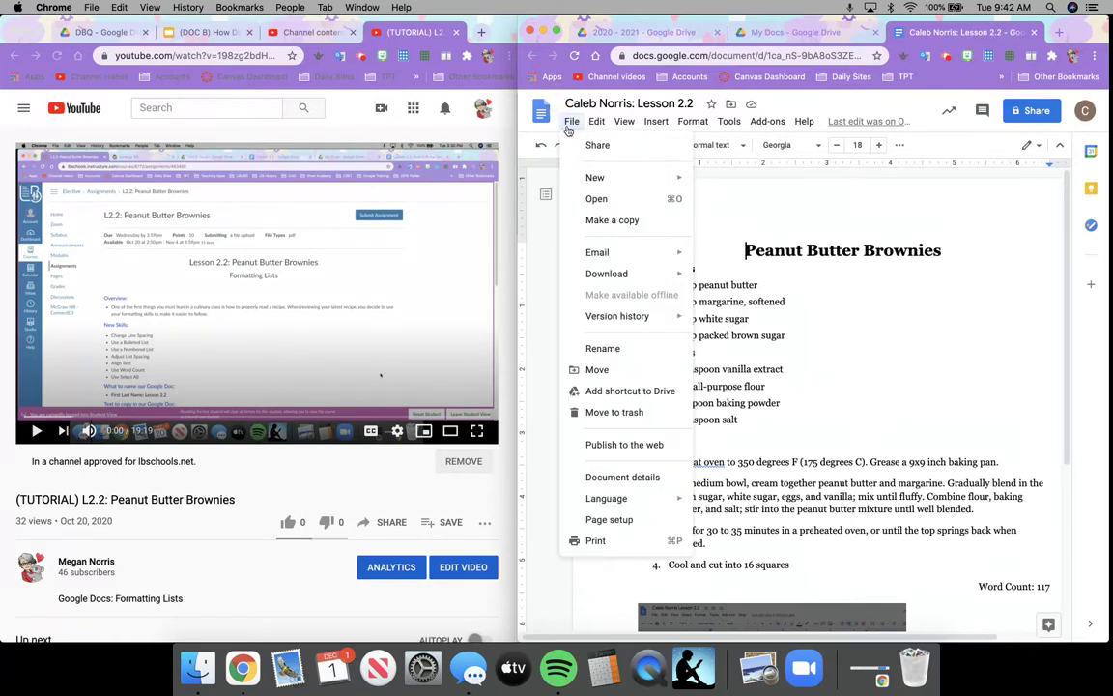
{"action": "left_click", "coordinate": [642, 220]}
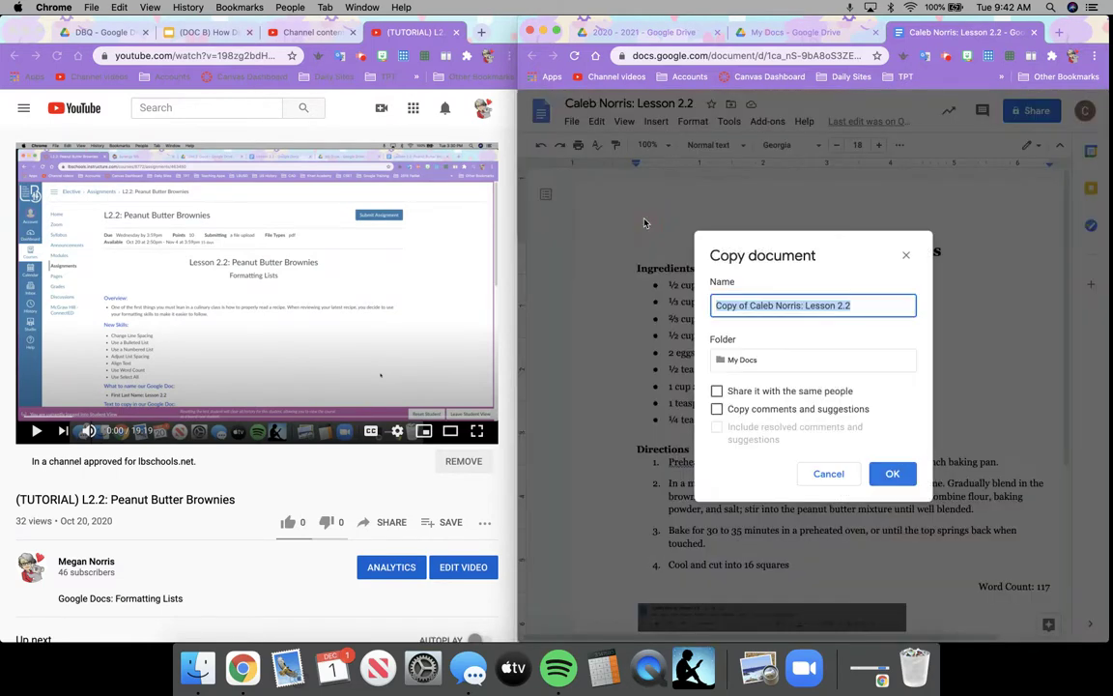
{"action": "left_click_drag", "start_coordinate": [749, 306], "coordinate": [717, 305]}
{"action": "key", "text": "BackSpace"}
{"action": "left_click_drag", "start_coordinate": [810, 305], "coordinate": [837, 309]}
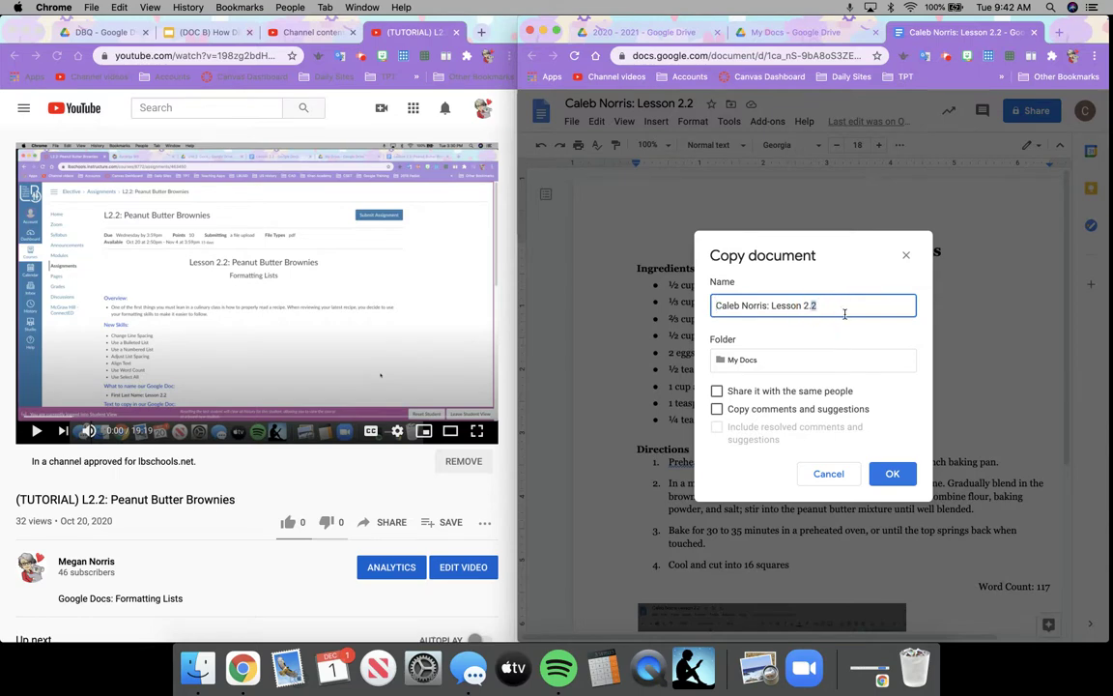
{"action": "type", "text": "5"}
{"action": "left_click", "coordinate": [893, 476]}
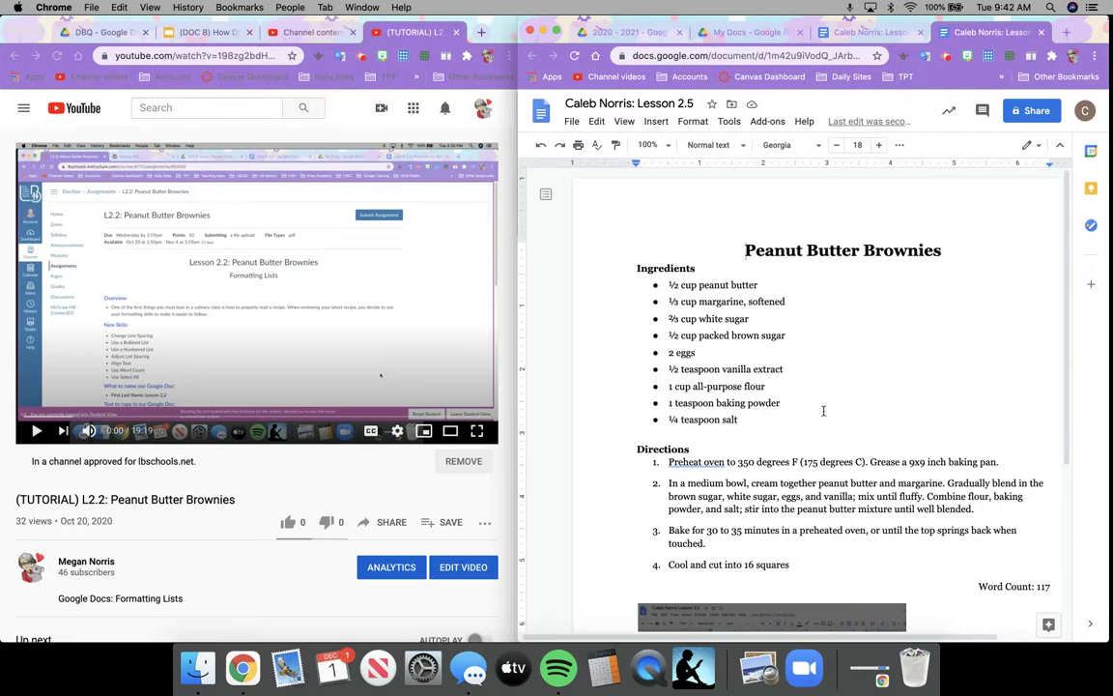
- Replace every occurrence of "peanut butter" with "chocolate fudge" using Find and replace
{"action": "left_click", "coordinate": [597, 124]}
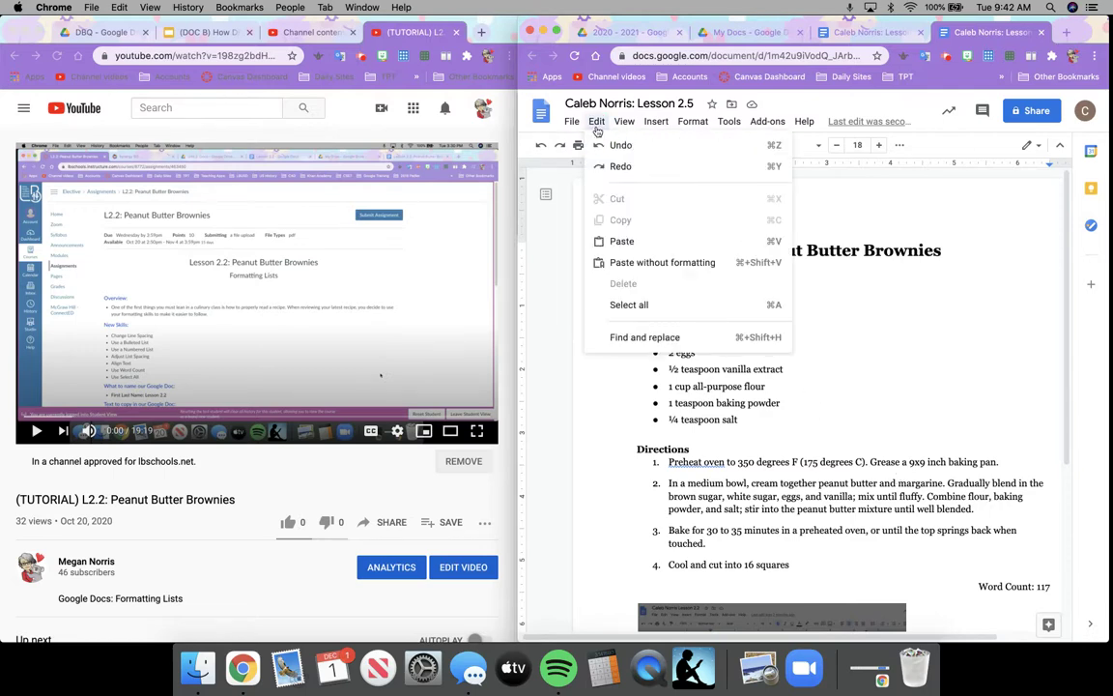
{"action": "left_click", "coordinate": [647, 337]}
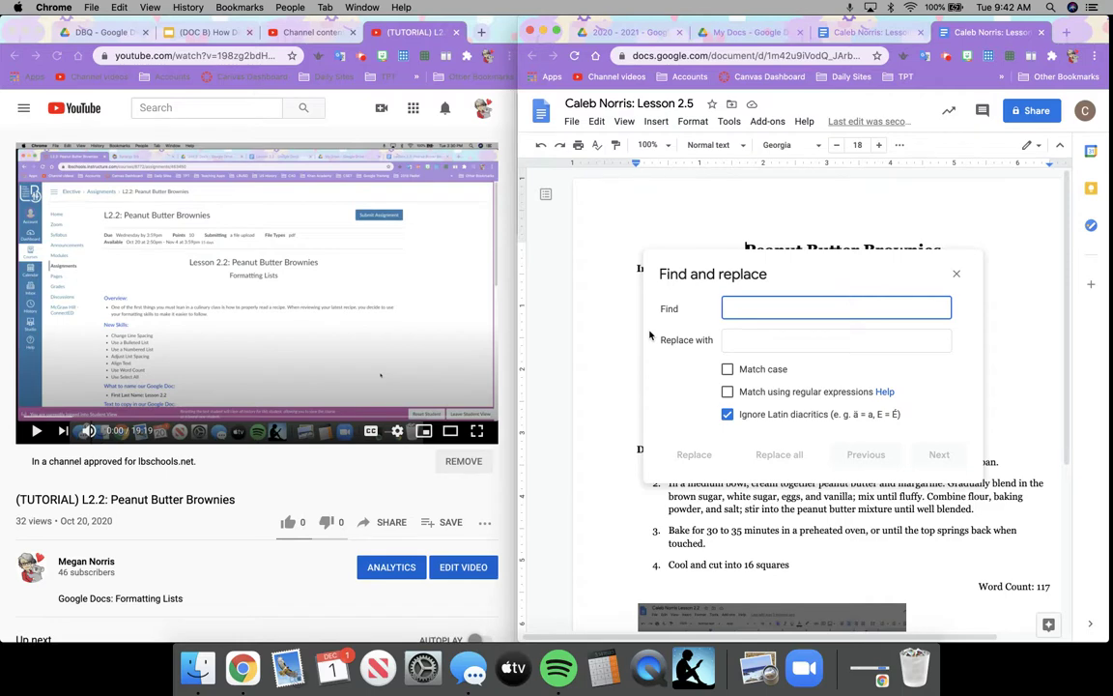
{"action": "type", "text": "pe"}
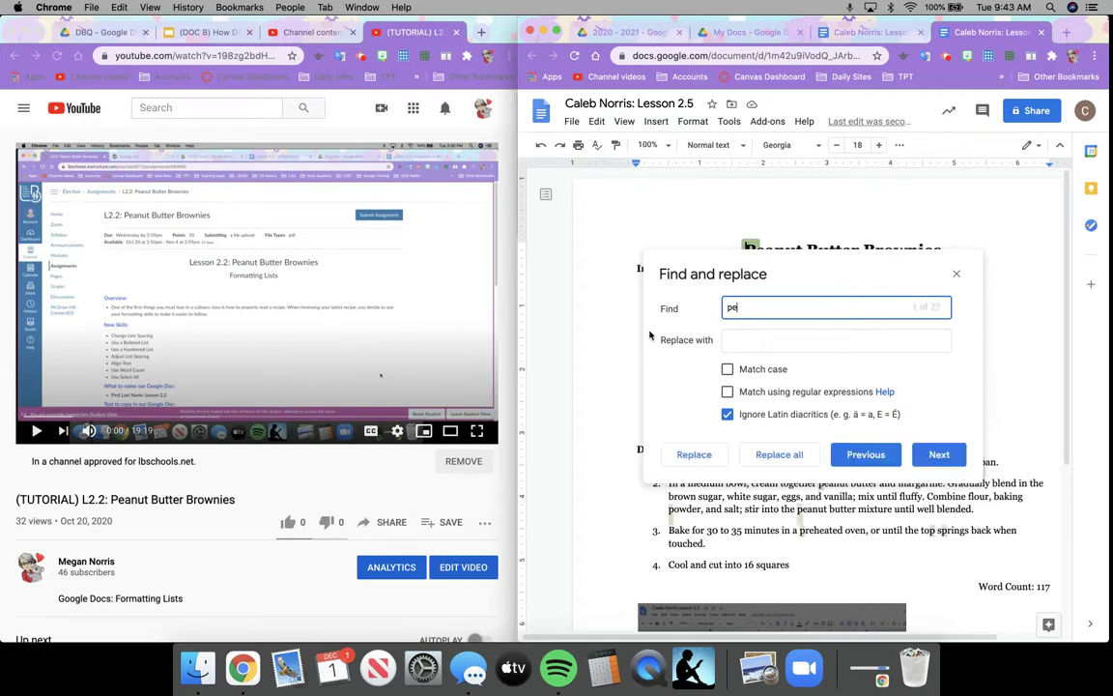
{"action": "type", "text": "anut butter"}
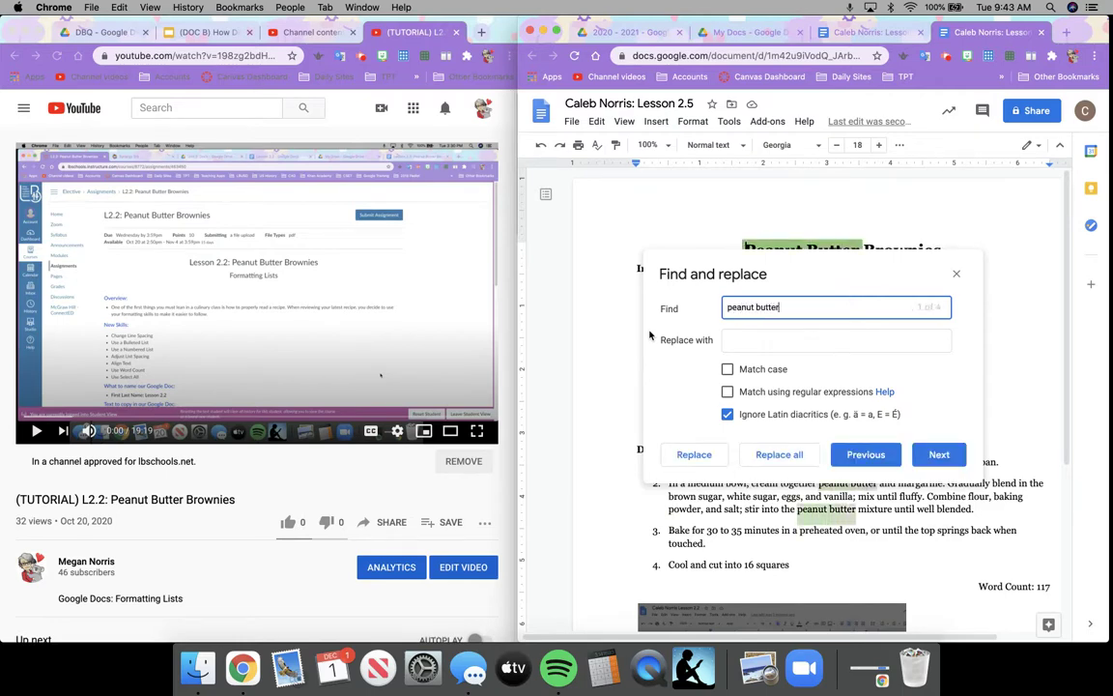
{"action": "key", "text": "Tab"}
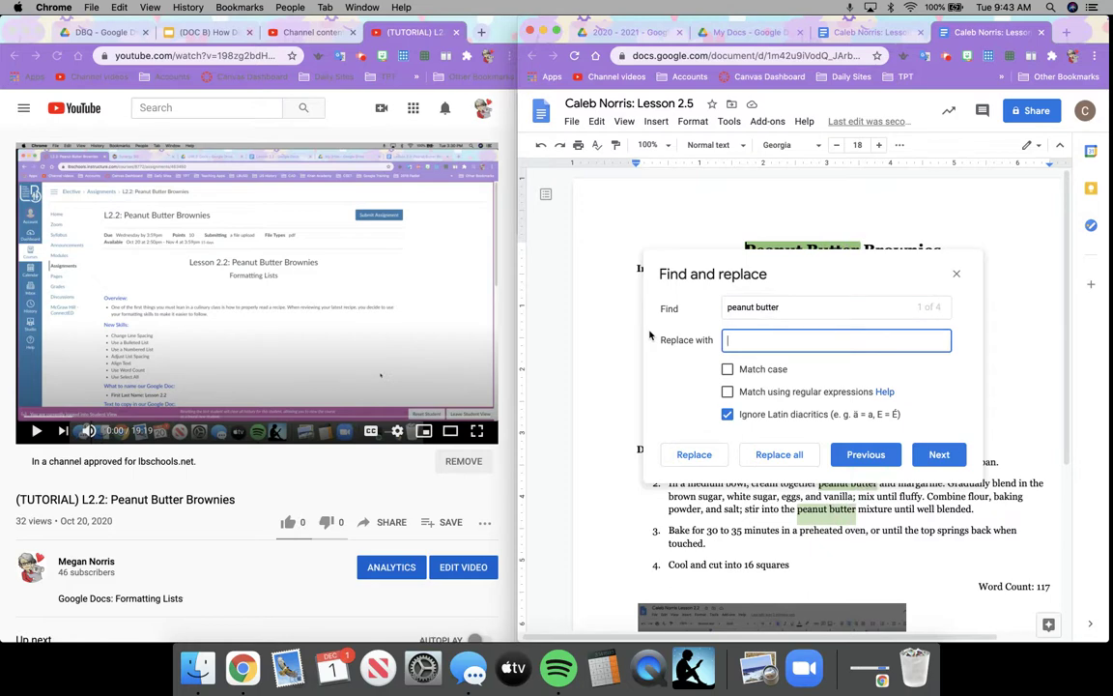
{"action": "type", "text": "chocolate fudge"}
{"action": "left_click", "coordinate": [807, 460]}
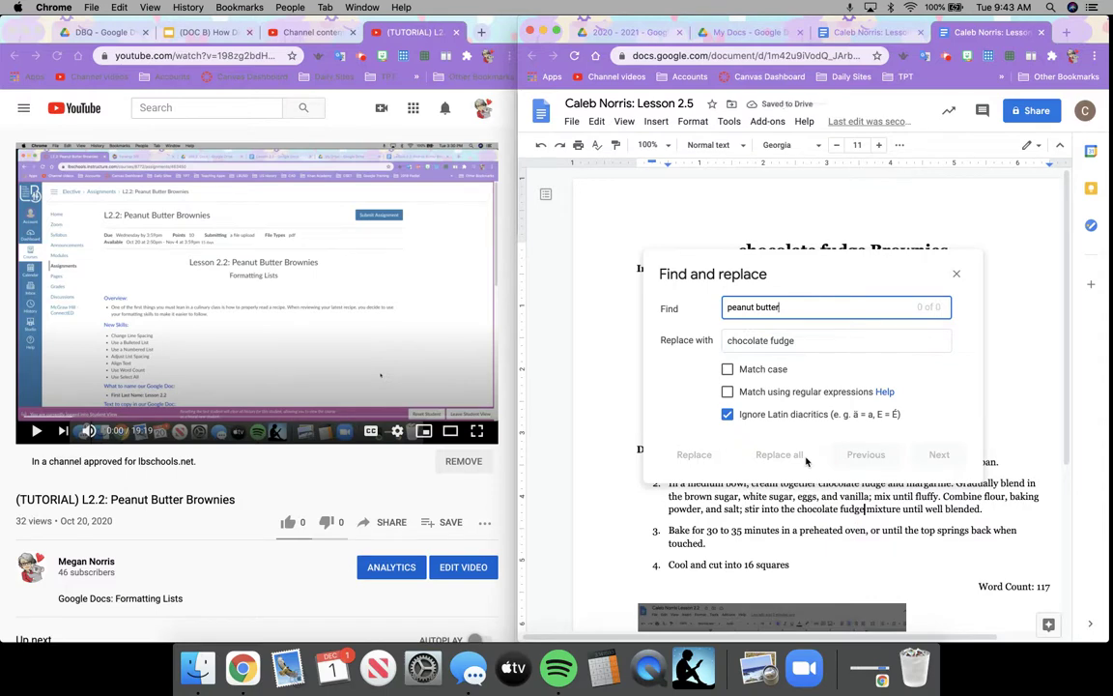
{"action": "left_click", "coordinate": [957, 273]}
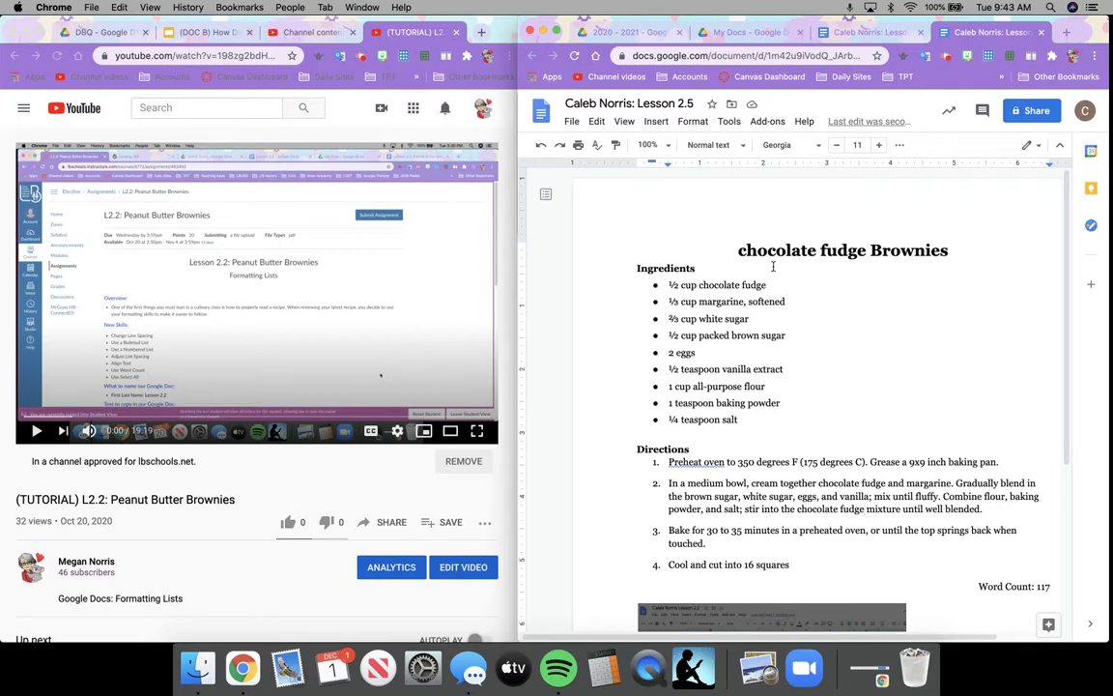
{"action": "left_click", "coordinate": [741, 249]}
{"action": "left_click", "coordinate": [596, 121]}
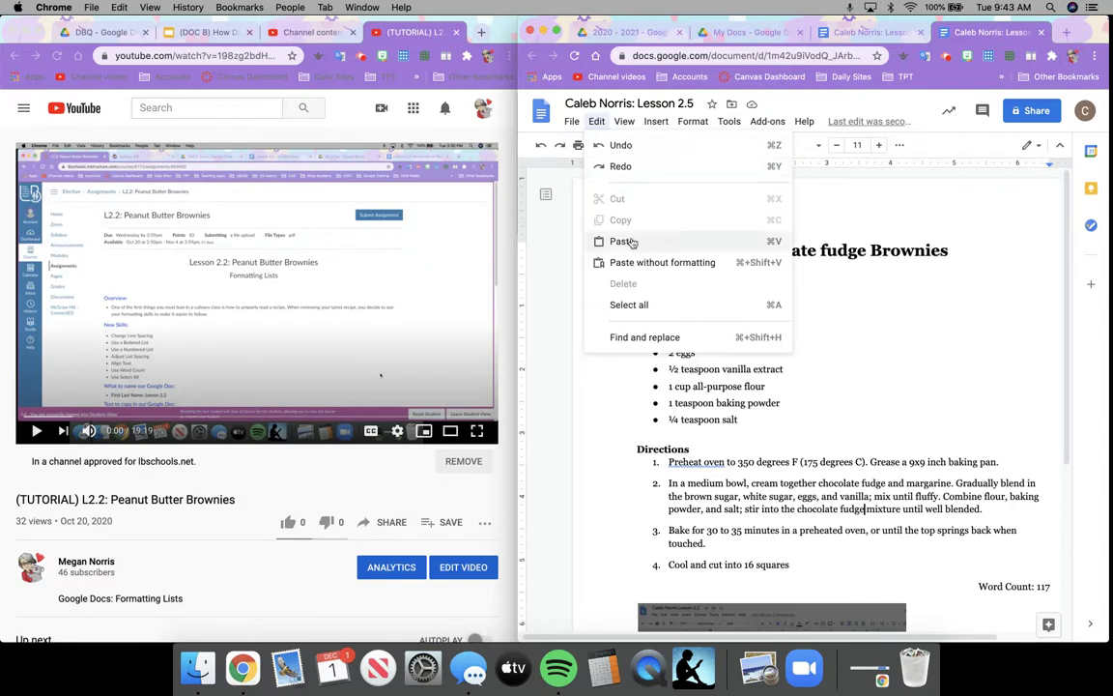
{"action": "left_click", "coordinate": [742, 337]}
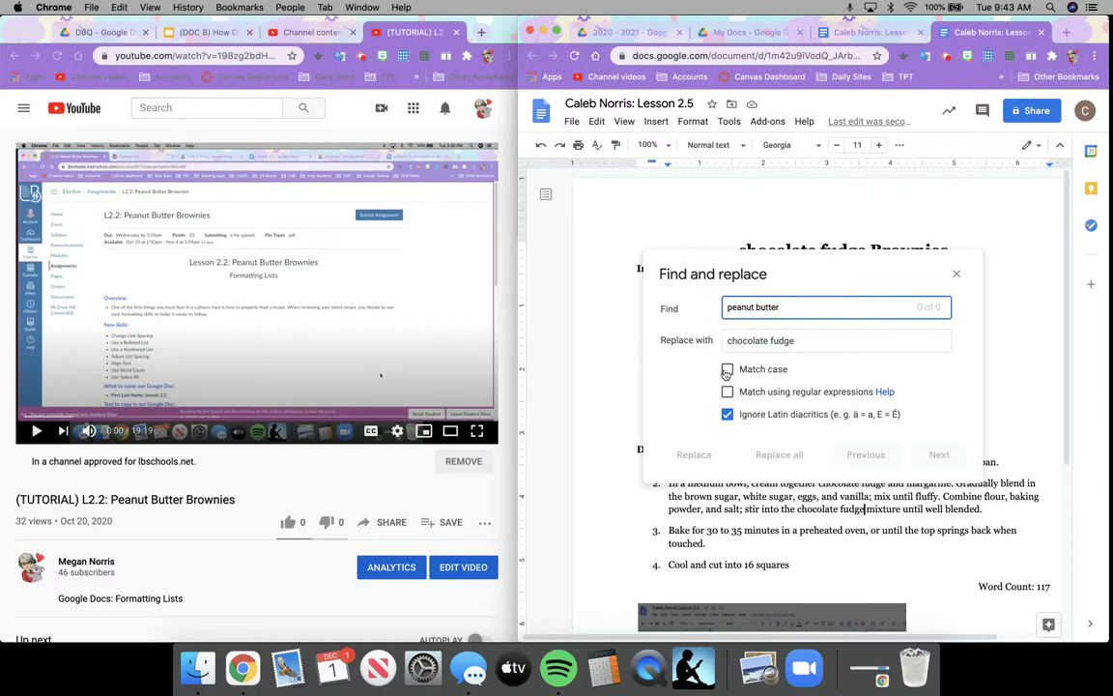
{"action": "left_click", "coordinate": [957, 273]}
- Capitalize the first two words of the recipe title so it reads "Chocolate Fudge Brownies"
{"action": "left_click_drag", "start_coordinate": [739, 250], "coordinate": [747, 251]}
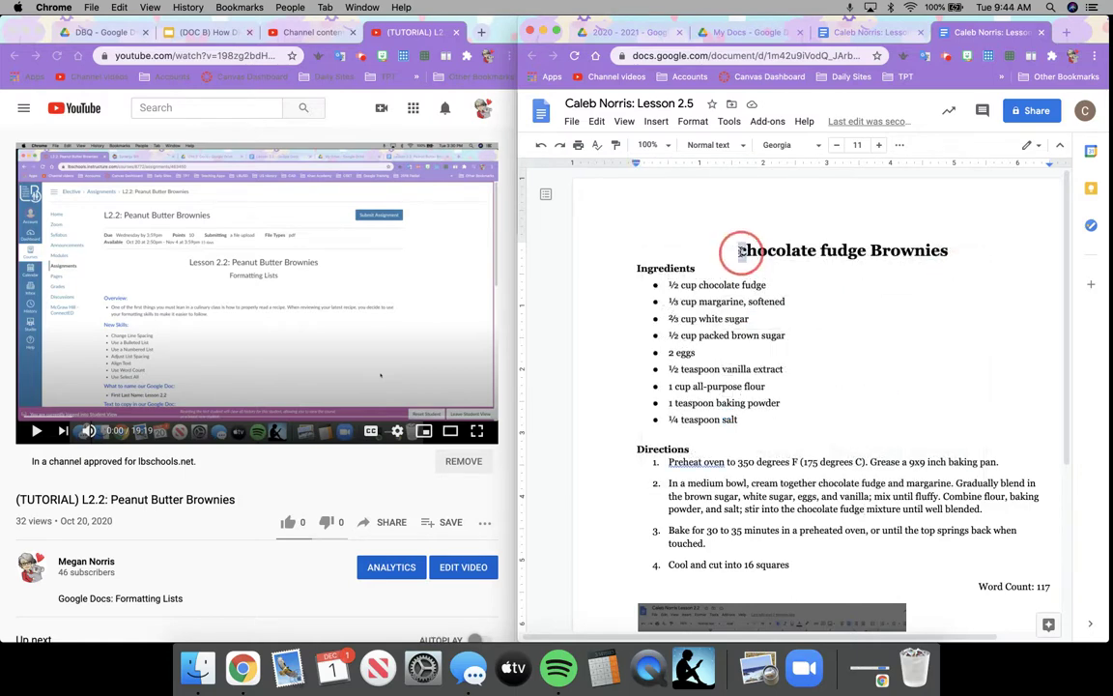
{"action": "type", "text": "C"}
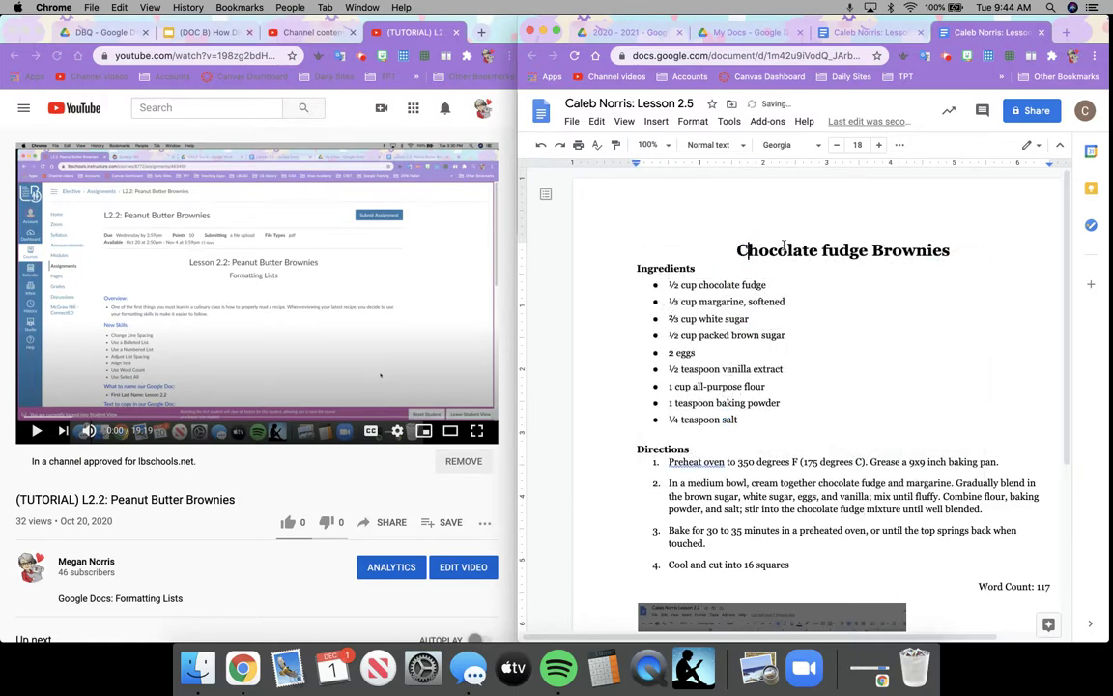
{"action": "left_click_drag", "start_coordinate": [822, 250], "coordinate": [830, 250]}
{"action": "type", "text": "F"}
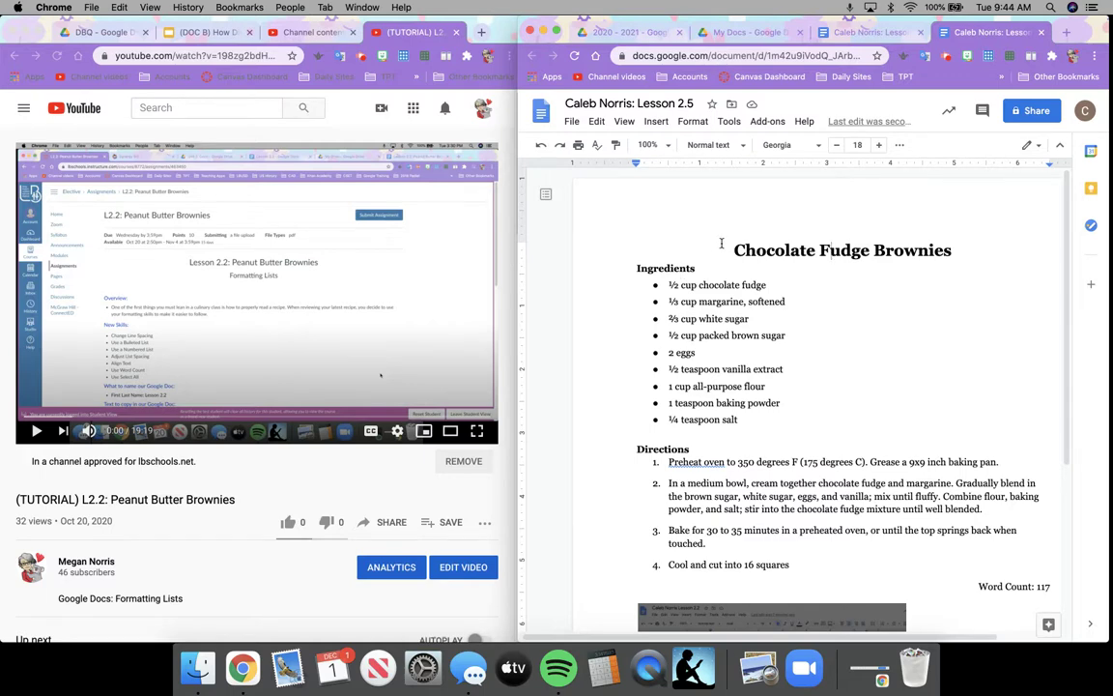
- Set the font of the whole document to Arial and the size of the ingredients and directions text to 12
{"action": "key", "text": "super+a"}
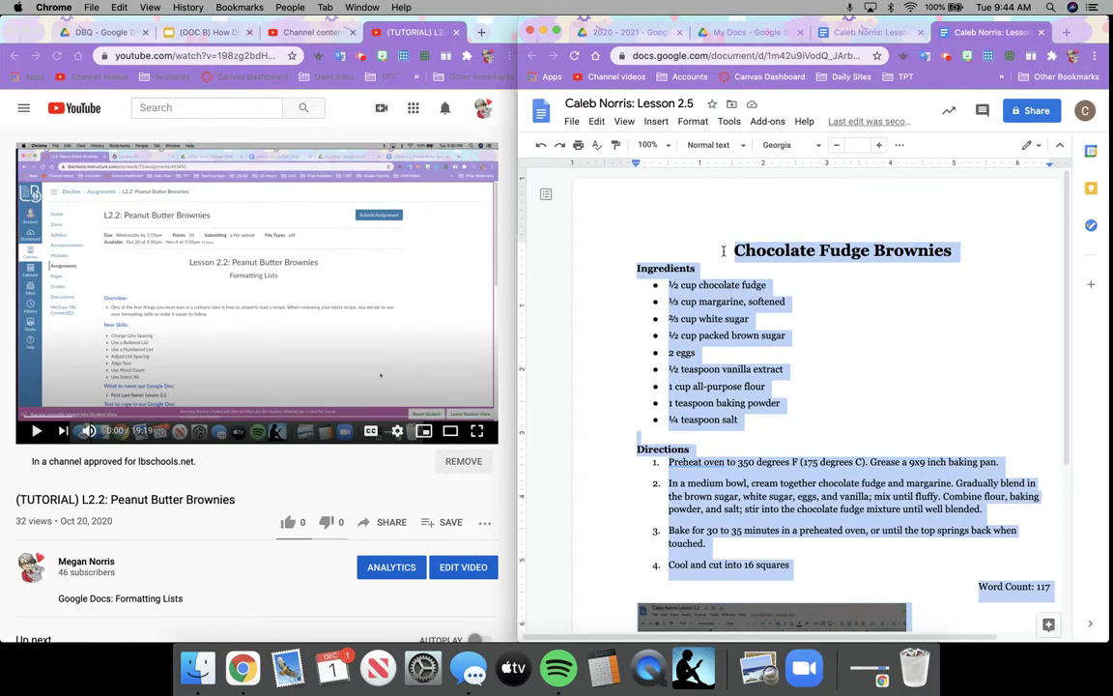
{"action": "left_click", "coordinate": [720, 244]}
{"action": "left_click", "coordinate": [596, 122]}
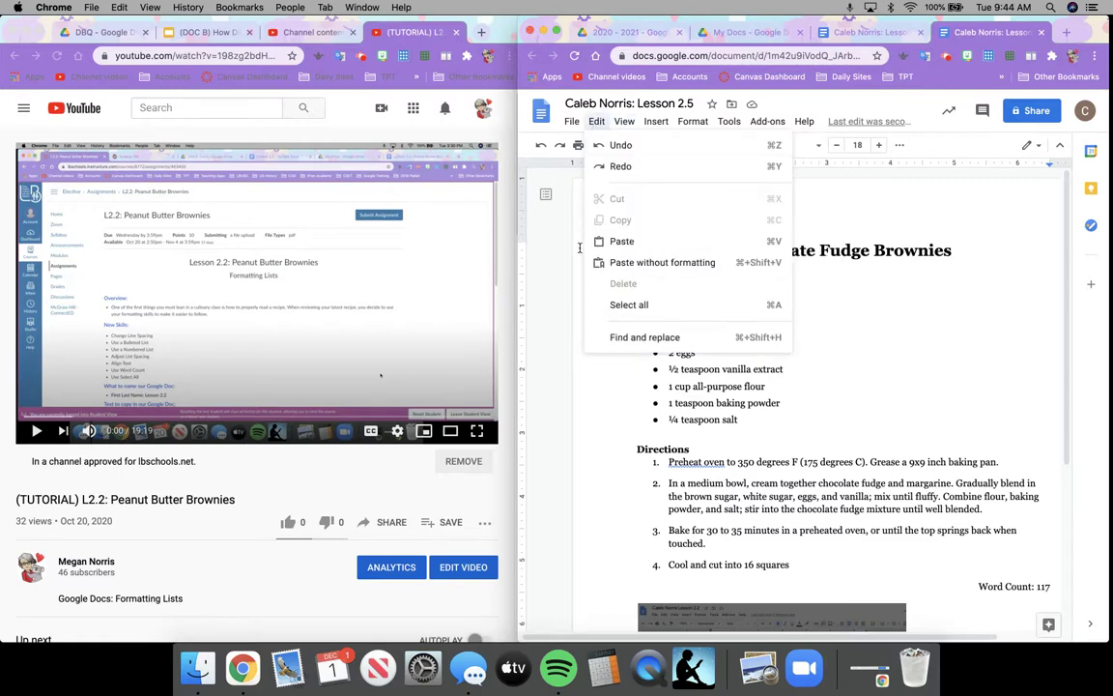
{"action": "left_click", "coordinate": [629, 305]}
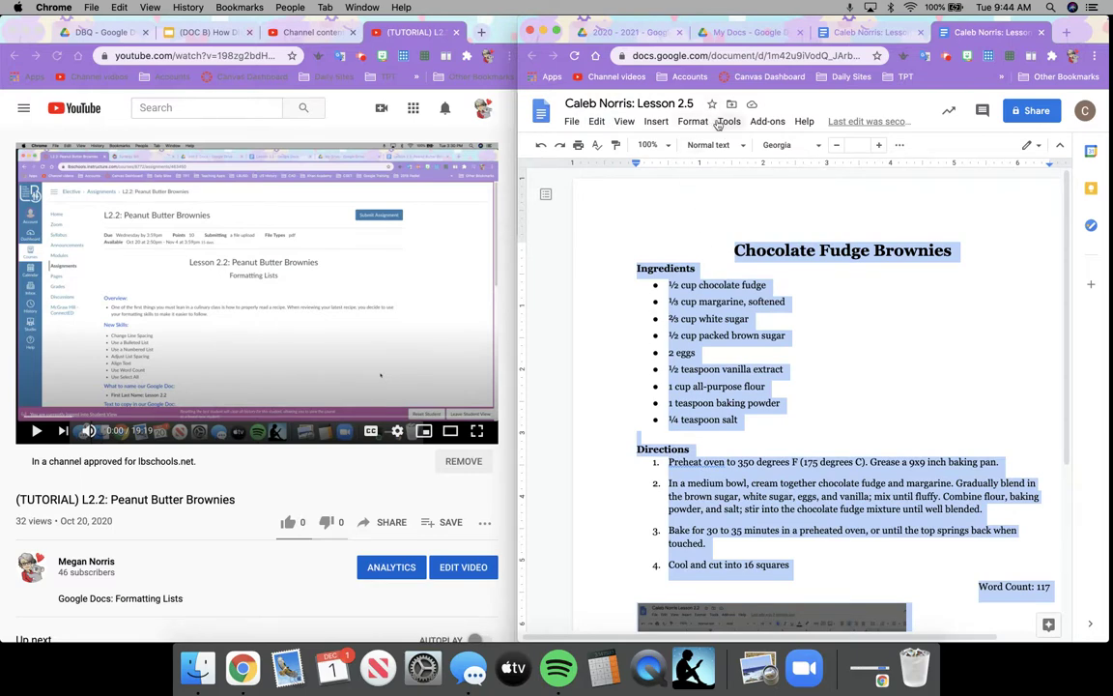
{"action": "left_click", "coordinate": [808, 146]}
{"action": "left_click", "coordinate": [806, 287]}
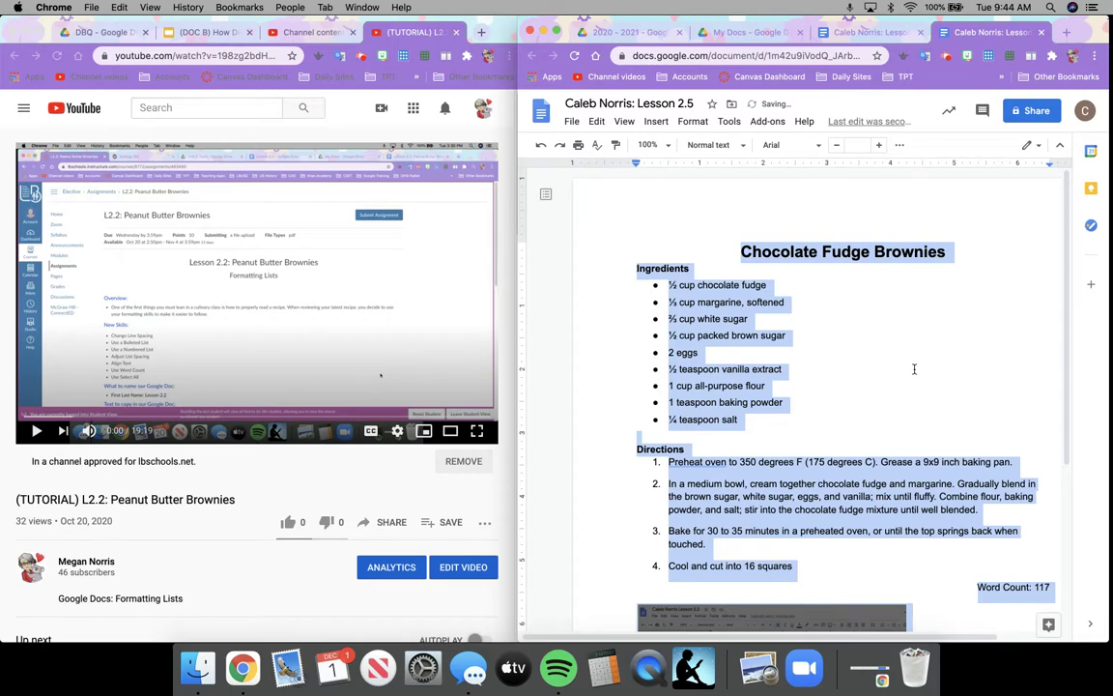
{"action": "left_click", "coordinate": [913, 369]}
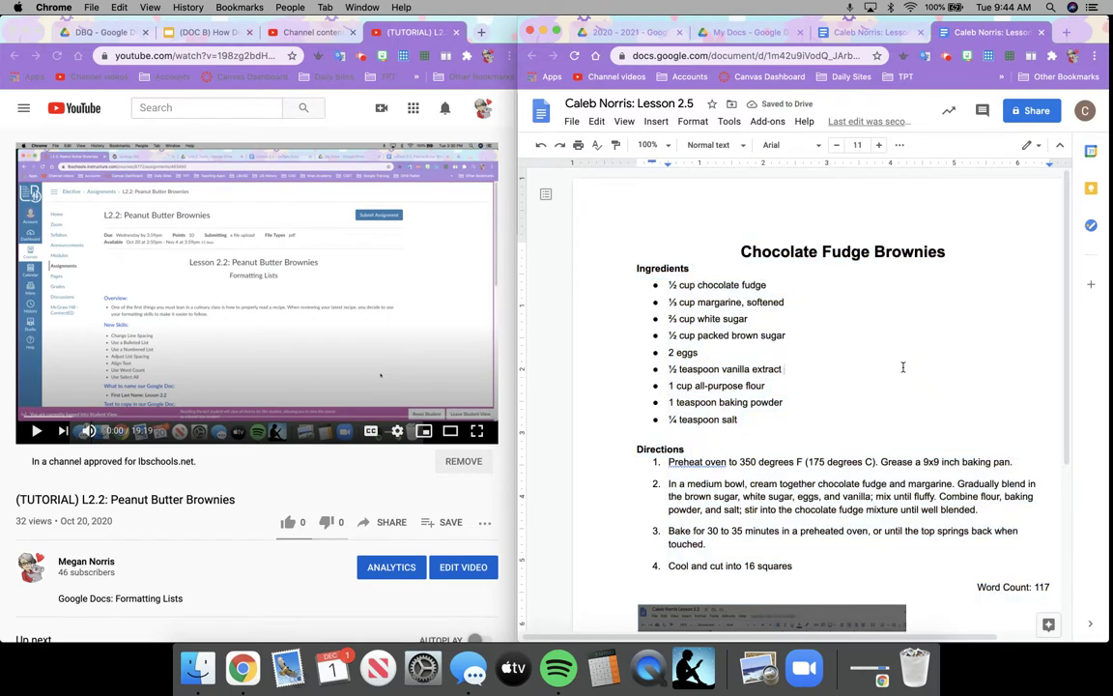
{"action": "left_click_drag", "start_coordinate": [635, 268], "coordinate": [808, 567]}
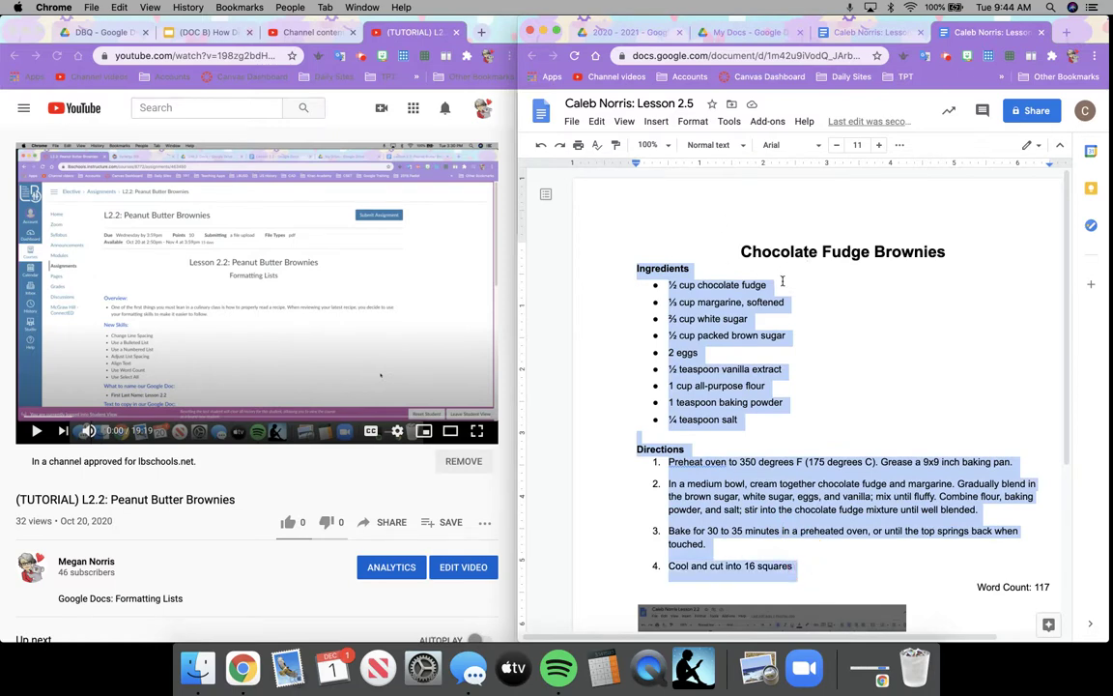
{"action": "left_click", "coordinate": [879, 145]}
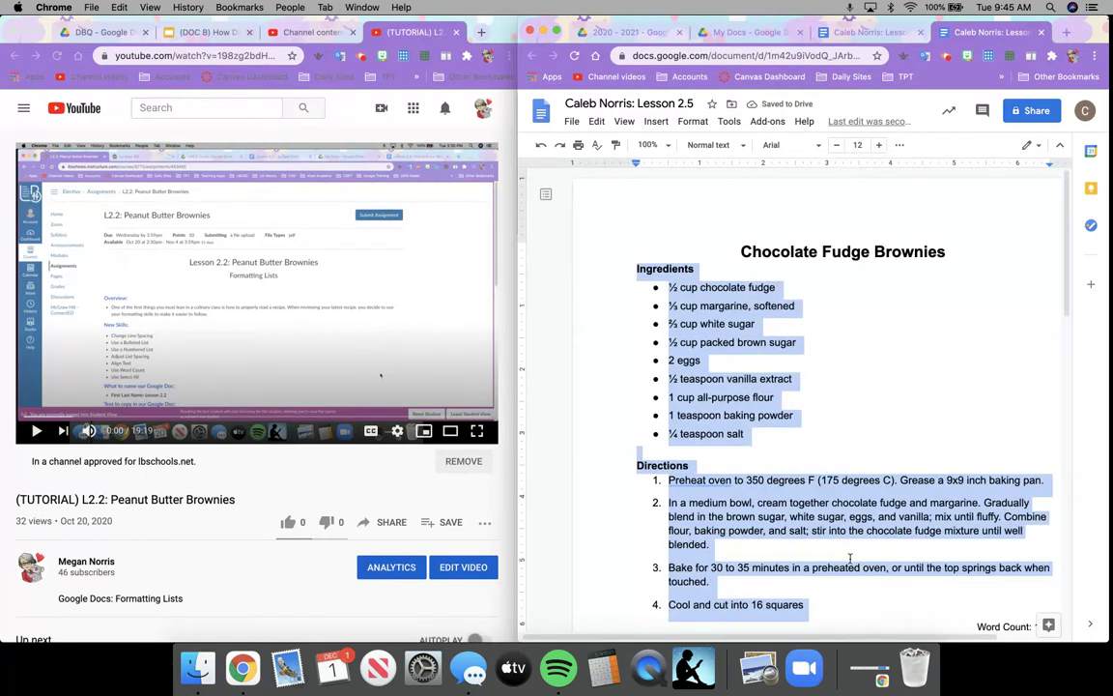
- Delete the "Word Count" line below the directions and the word count screenshot on the second page
{"action": "scroll", "coordinate": [850, 556], "scroll_direction": "down", "scroll_amount": 3}
{"action": "triple_click", "coordinate": [978, 509]}
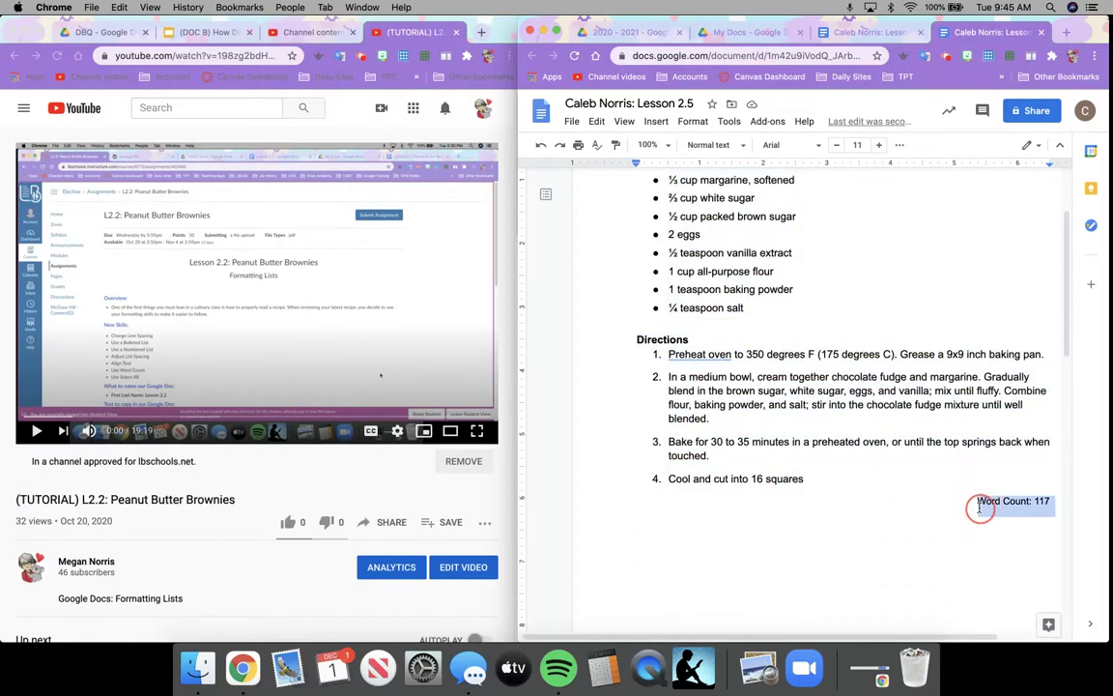
{"action": "key", "text": "super+v"}
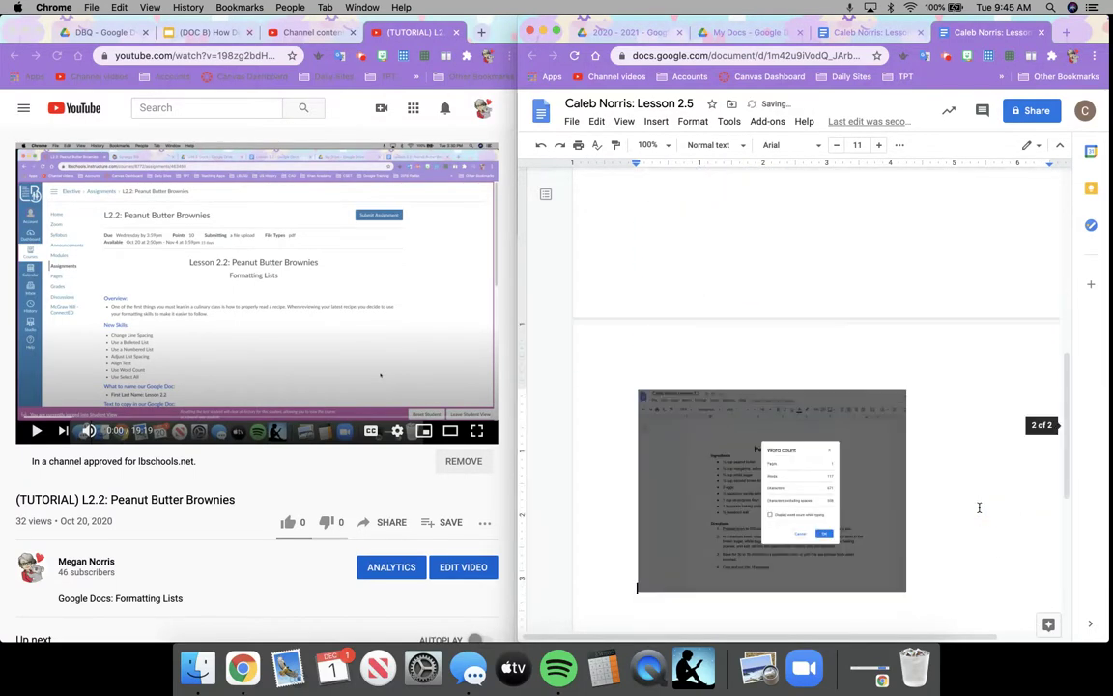
{"action": "left_click", "coordinate": [885, 497]}
{"action": "key", "text": "BackSpace"}
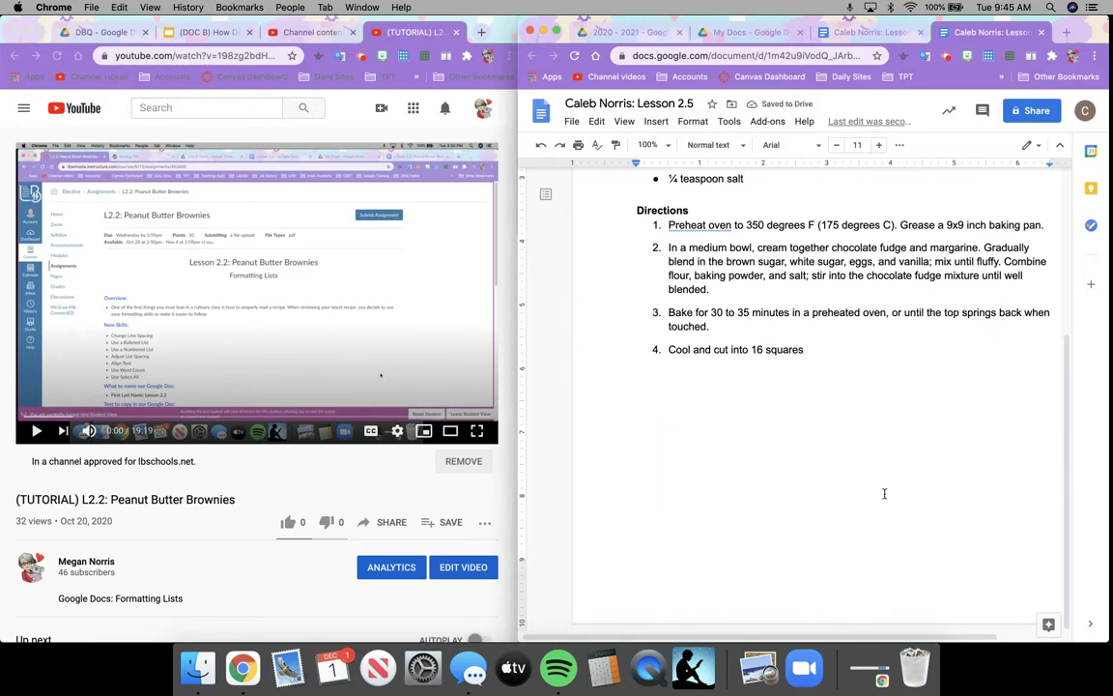
- Add a blank, unnumbered line below the last direction, "Cool and cut into 16 squares"
{"action": "left_click", "coordinate": [833, 349]}
{"action": "scroll", "coordinate": [829, 437], "scroll_direction": "up", "scroll_amount": 5}
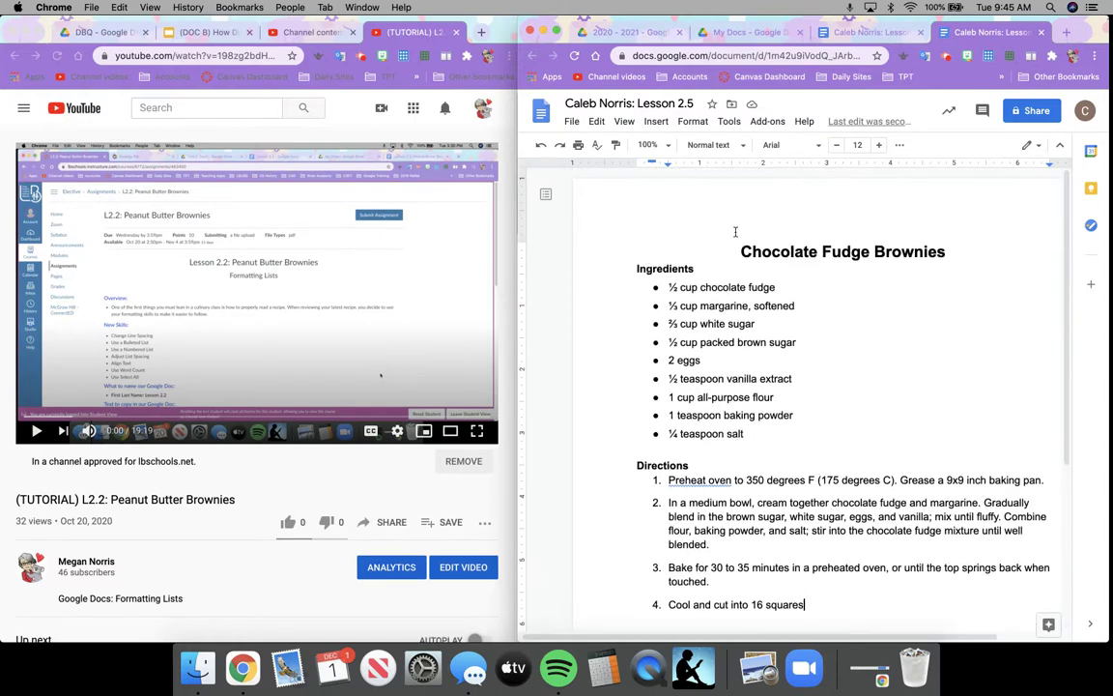
{"action": "scroll", "coordinate": [798, 515], "scroll_direction": "down", "scroll_amount": 2}
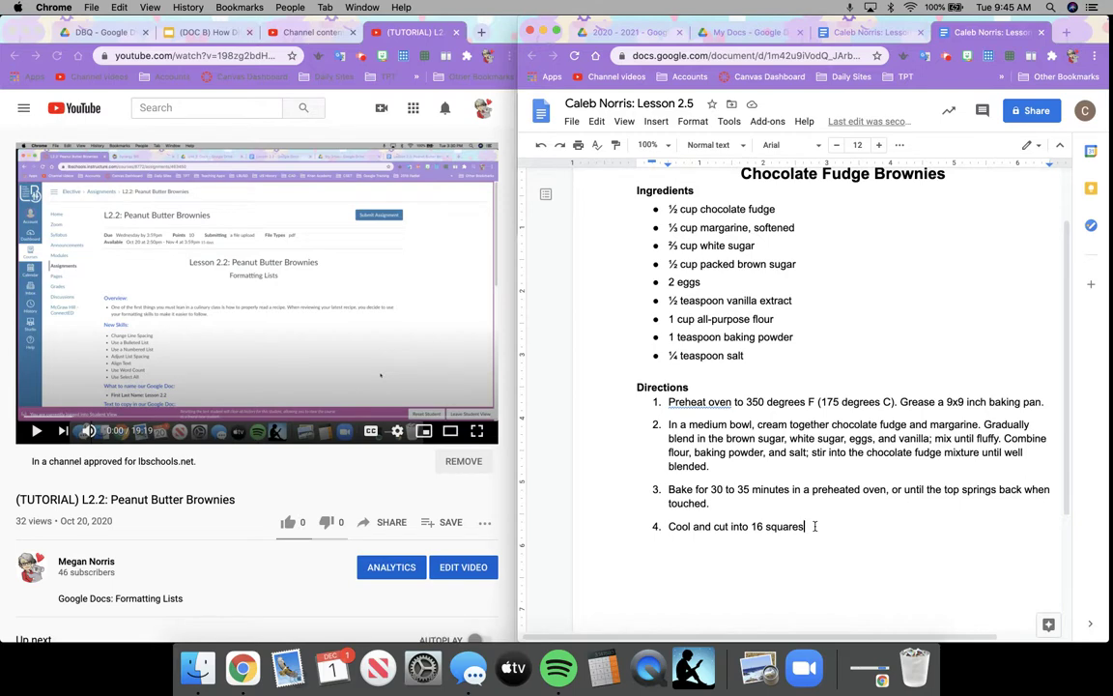
{"action": "left_click", "coordinate": [814, 526]}
{"action": "key", "text": "Return"}
{"action": "key", "text": "BackSpace"}
- Search the web for "chocolate brownies" images and insert the single chunky brownie on white background below the last direction
{"action": "left_click", "coordinate": [657, 122]}
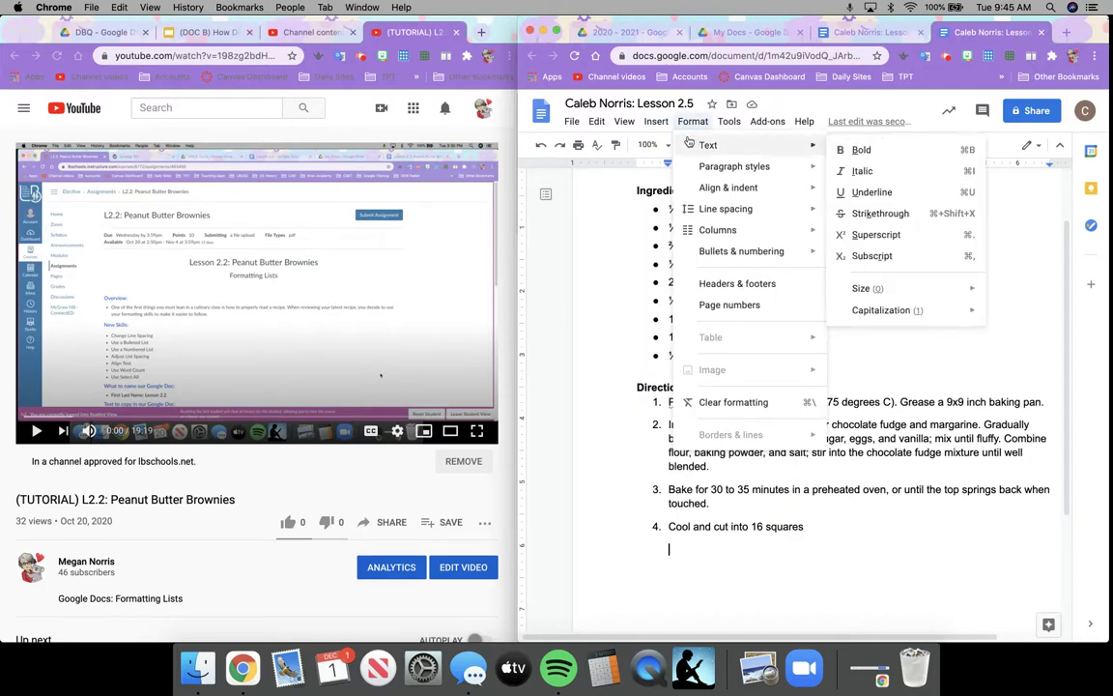
{"action": "mouse_move", "coordinate": [660, 151]}
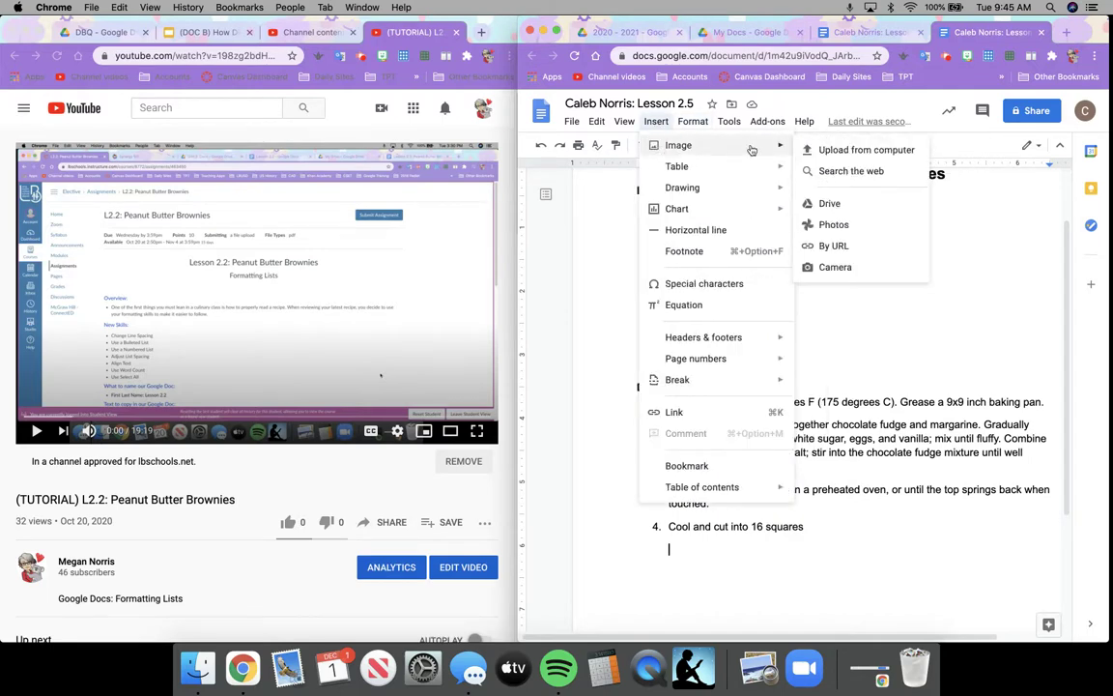
{"action": "left_click", "coordinate": [880, 173]}
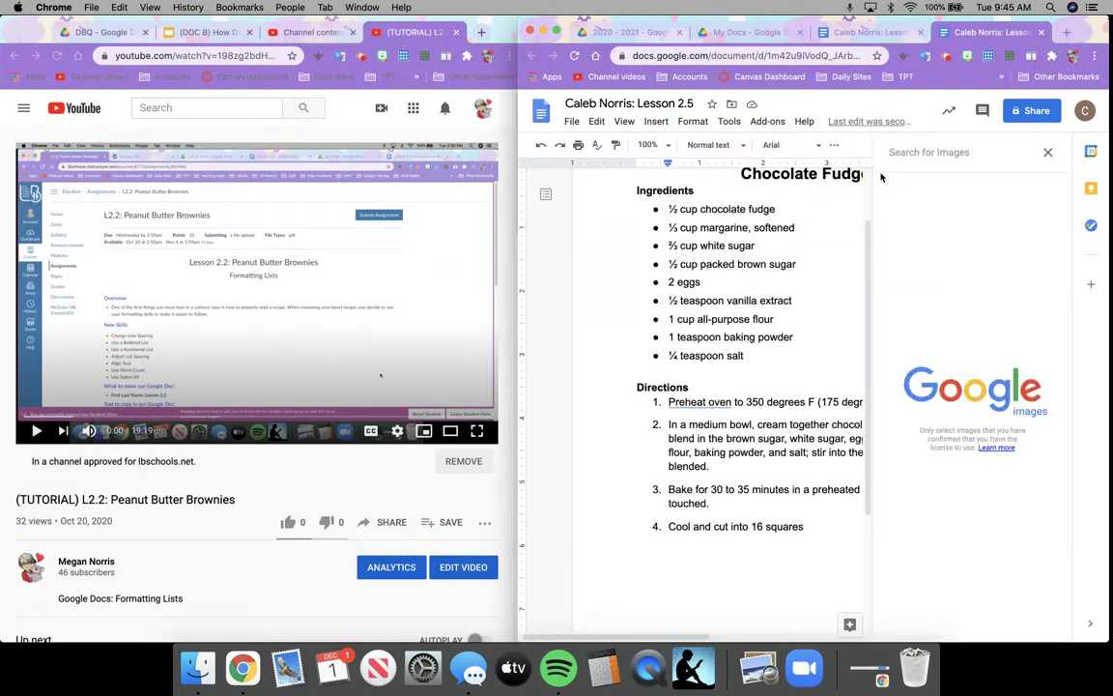
{"action": "type", "text": "chocola"}
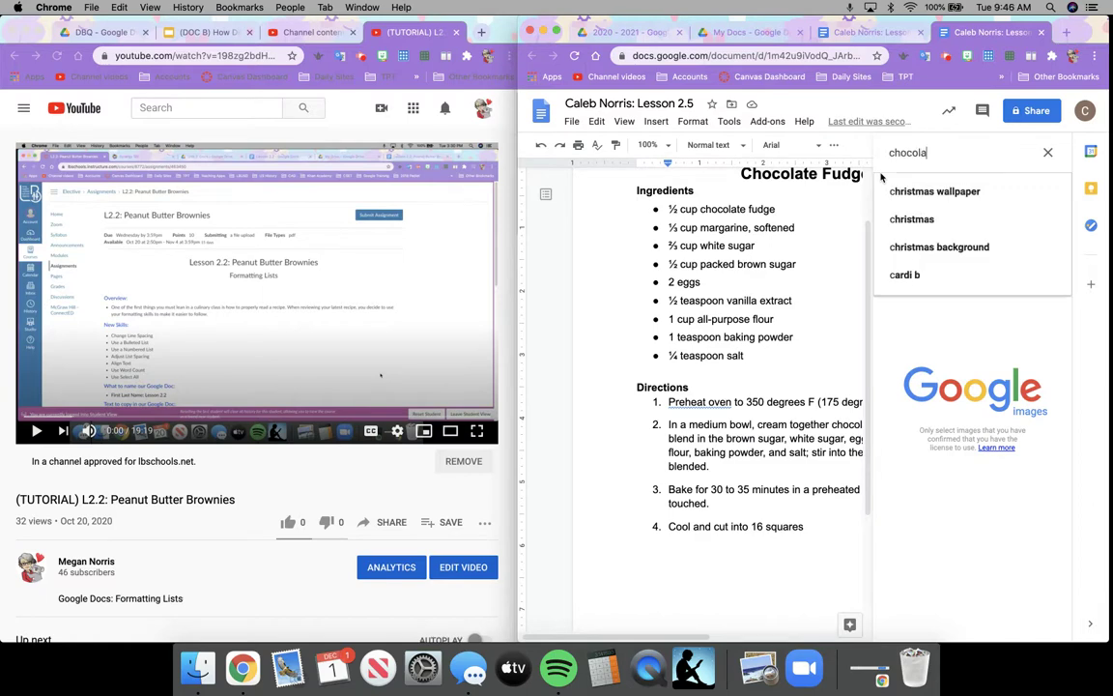
{"action": "type", "text": "te brownies"}
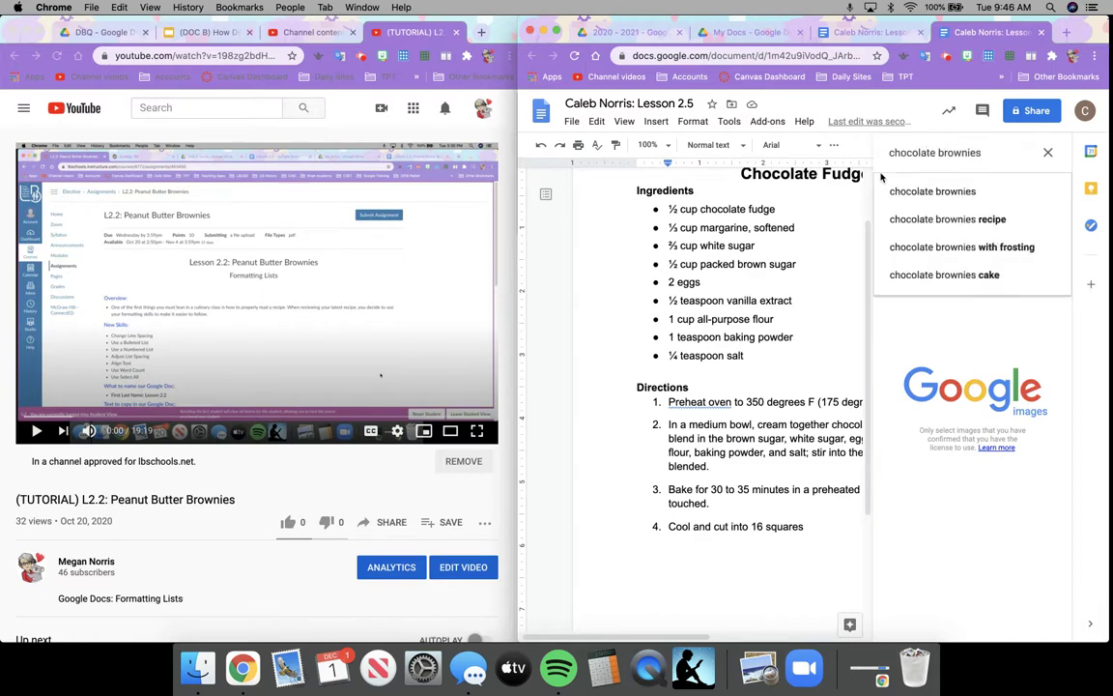
{"action": "key", "text": "Return"}
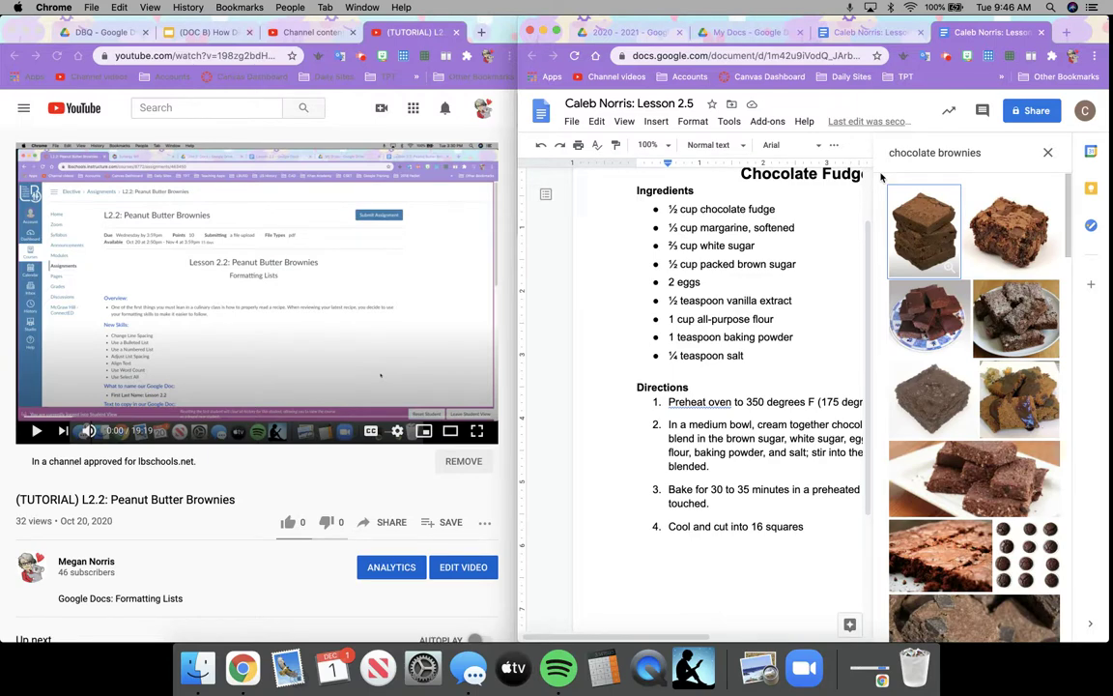
{"action": "left_click", "coordinate": [986, 253]}
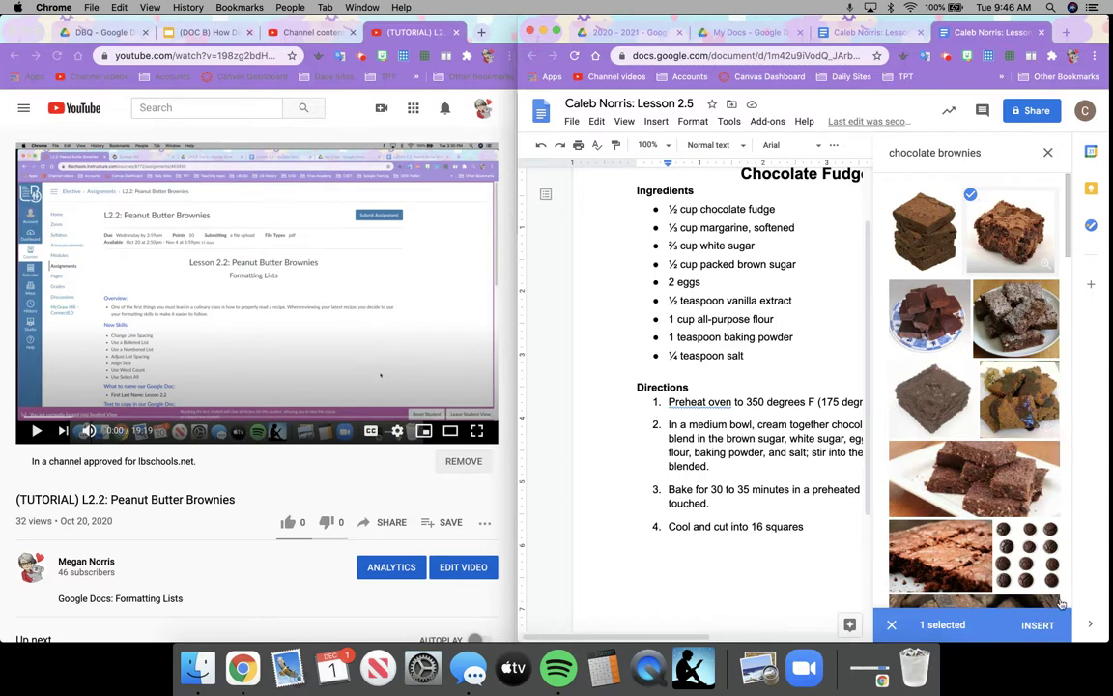
{"action": "left_click", "coordinate": [1038, 626]}
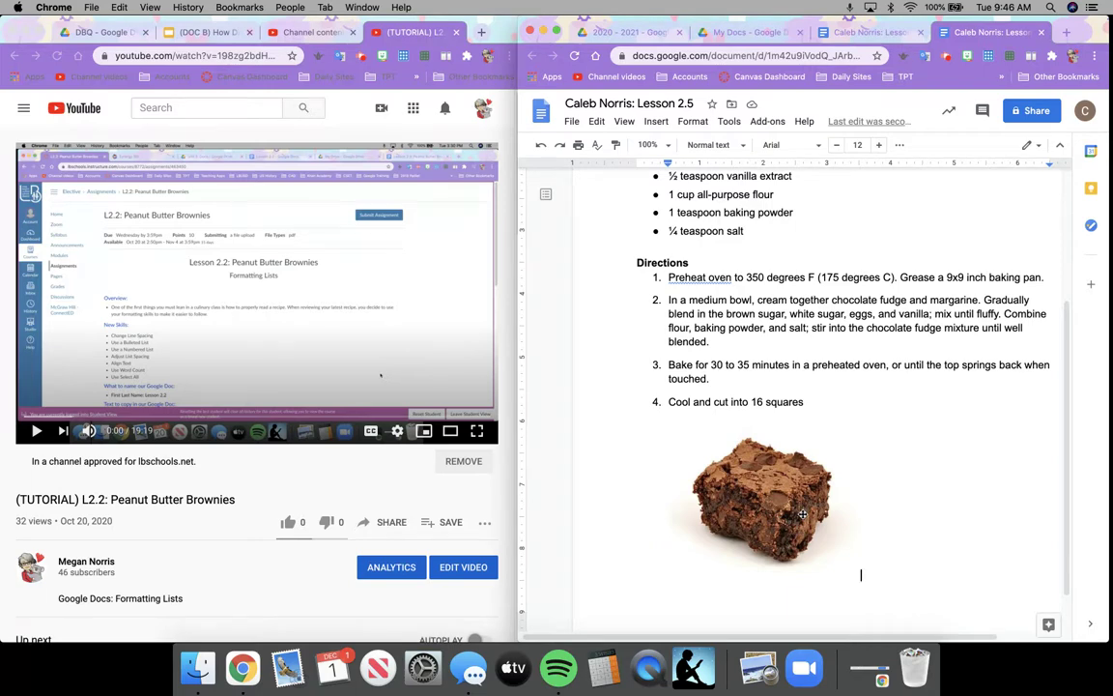
- Resize the brownie image proportionally so it fits on the first page below "Cool and cut into 16 squares"
{"action": "scroll", "coordinate": [902, 506], "scroll_direction": "down", "scroll_amount": 2}
{"action": "scroll", "coordinate": [903, 506], "scroll_direction": "up", "scroll_amount": 5}
{"action": "scroll", "coordinate": [861, 517], "scroll_direction": "down", "scroll_amount": 5}
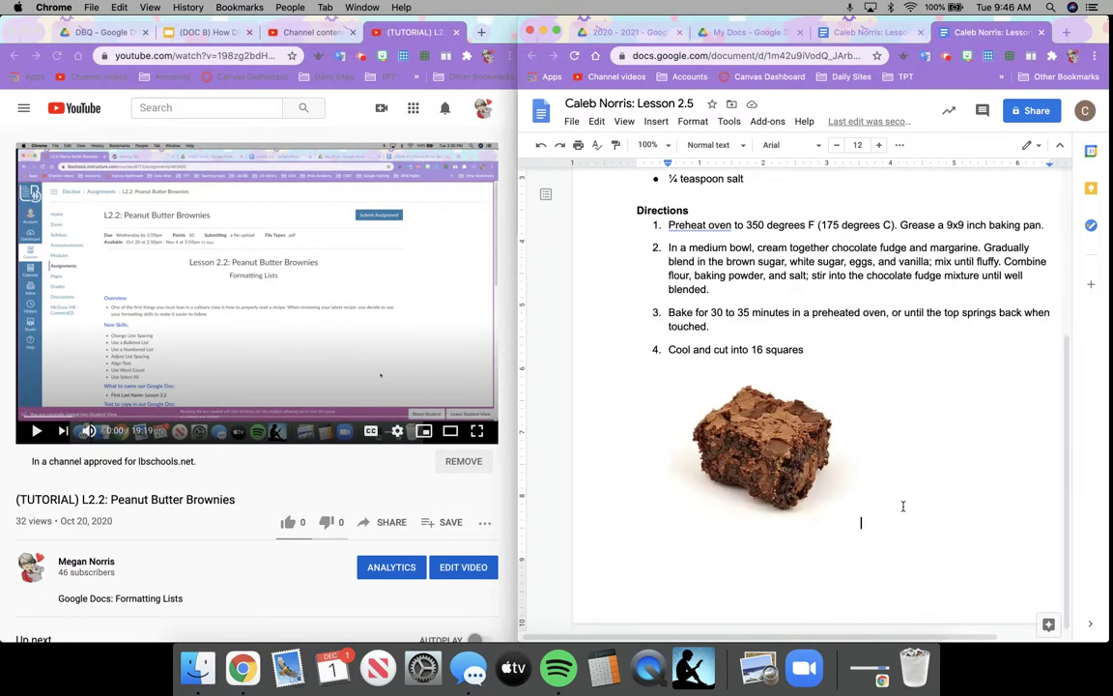
{"action": "left_click", "coordinate": [826, 485]}
{"action": "left_click_drag", "start_coordinate": [882, 544], "coordinate": [922, 577]}
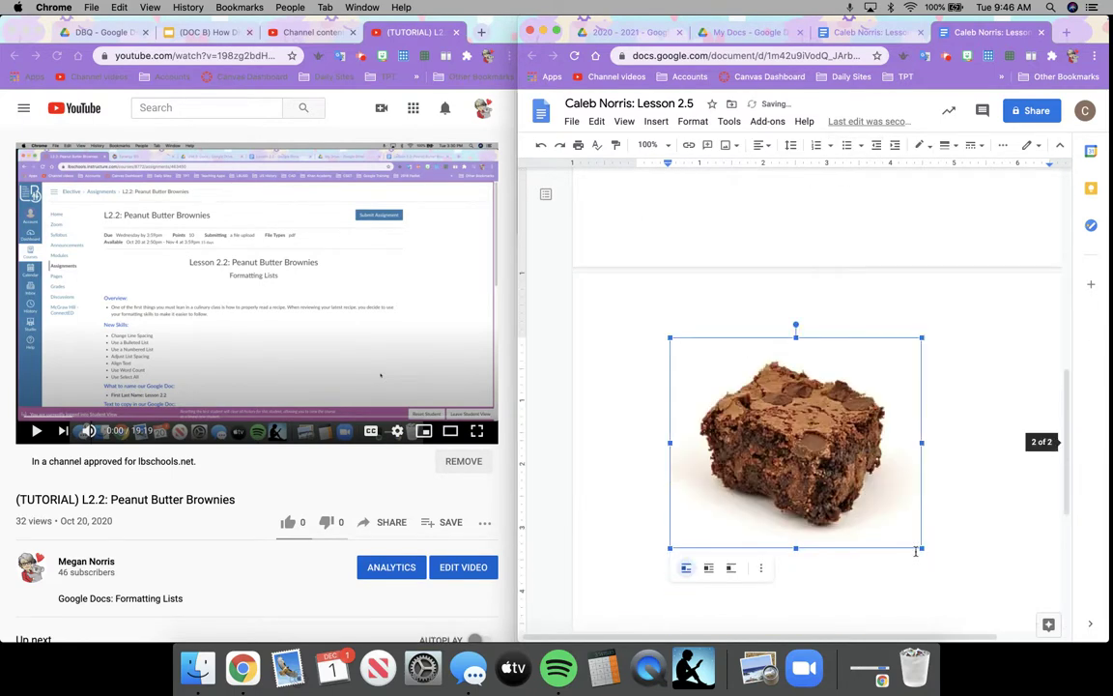
{"action": "left_click_drag", "start_coordinate": [916, 551], "coordinate": [854, 493]}
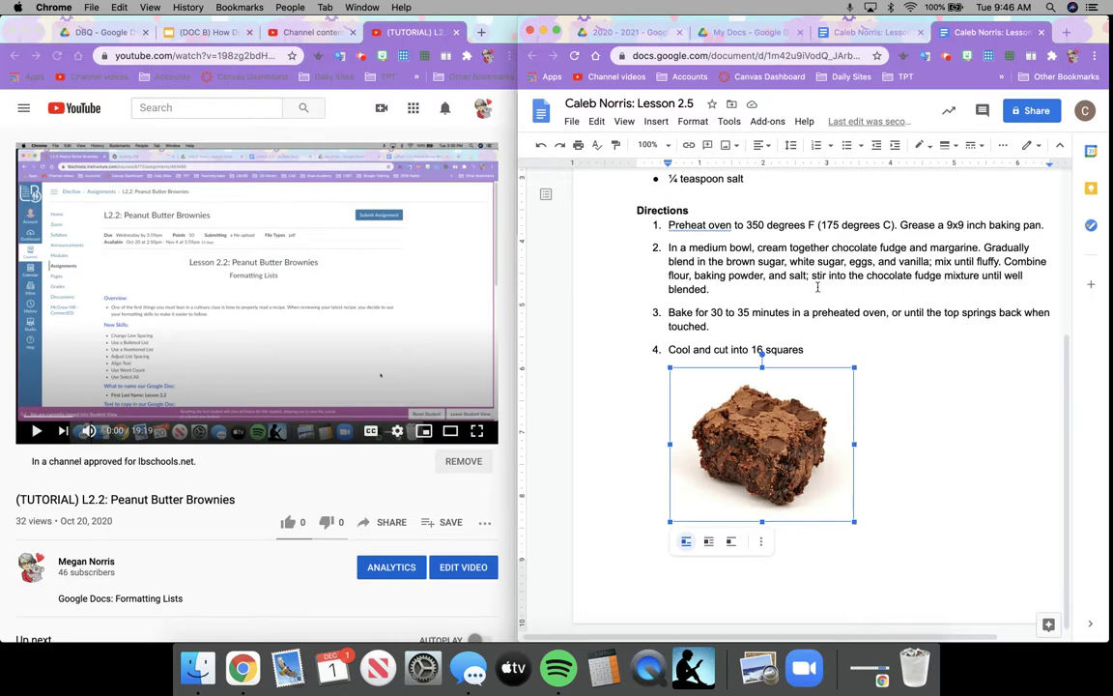
{"action": "left_click", "coordinate": [896, 425]}
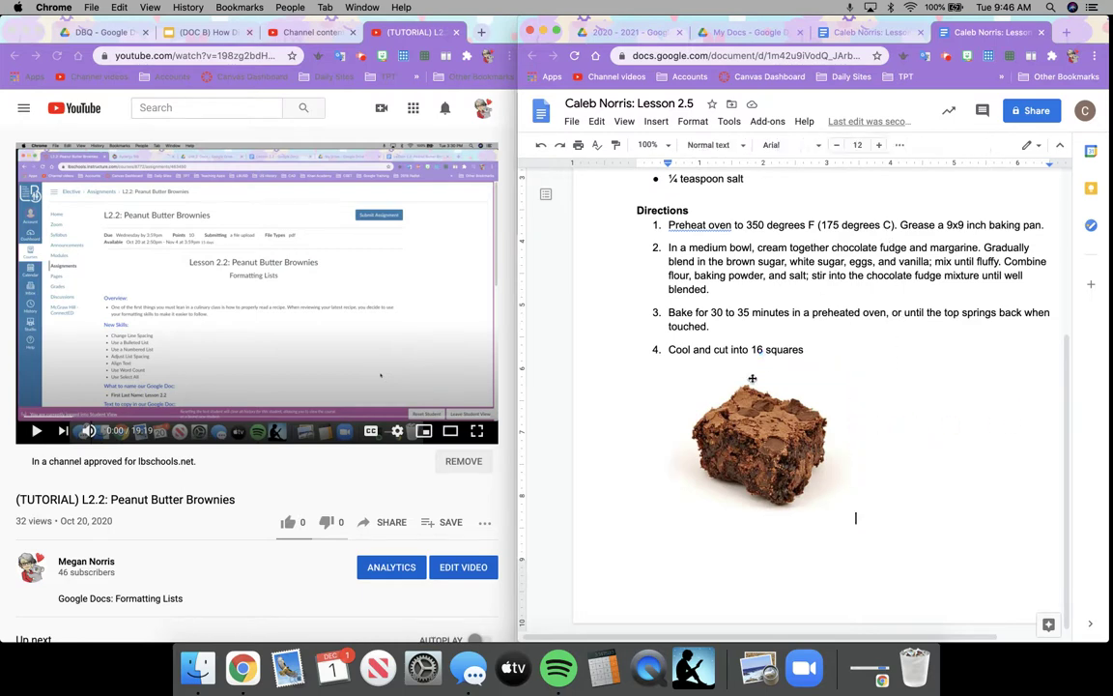
- Center the brownie image horizontally below the directions
{"action": "left_click", "coordinate": [790, 439]}
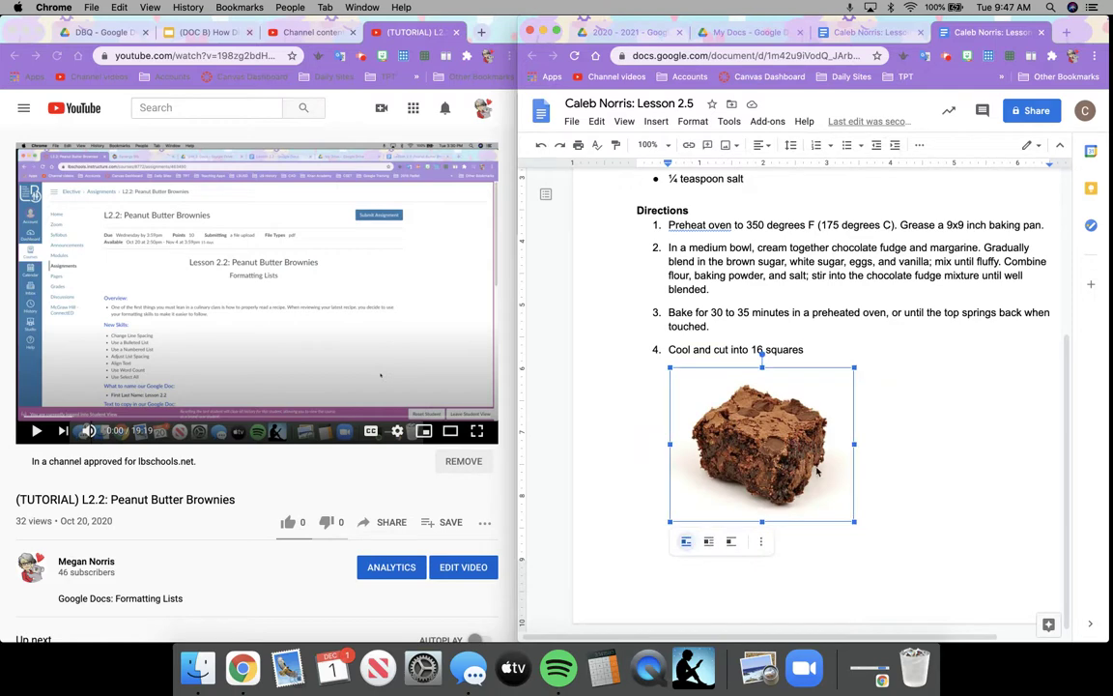
{"action": "left_click", "coordinate": [761, 145]}
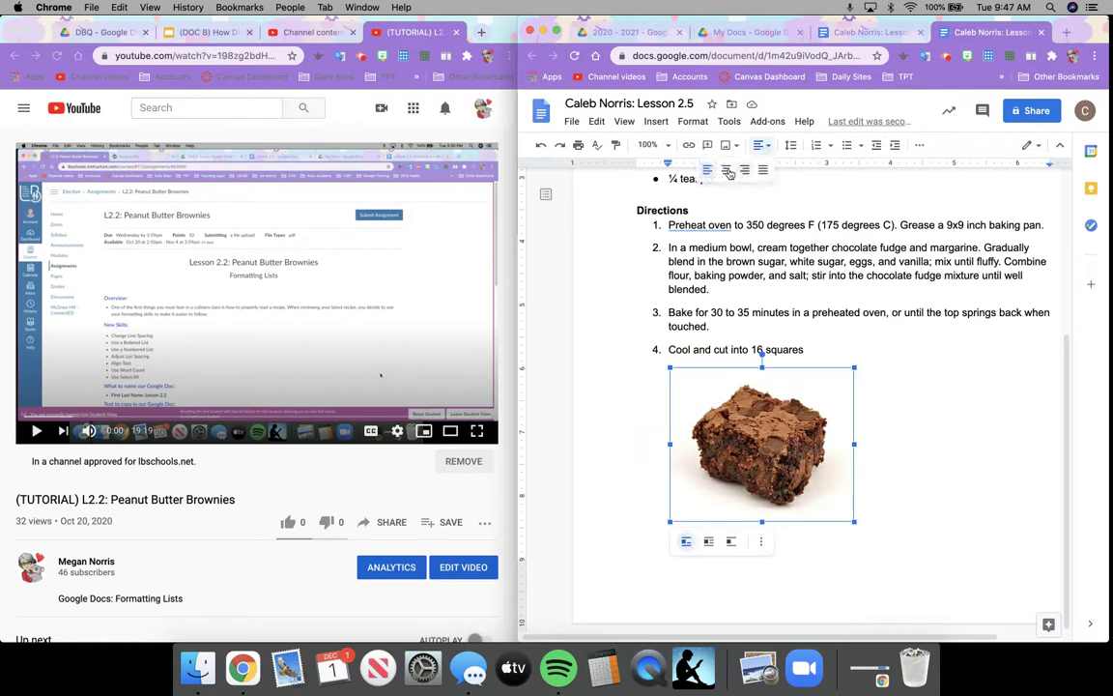
{"action": "left_click", "coordinate": [726, 171]}
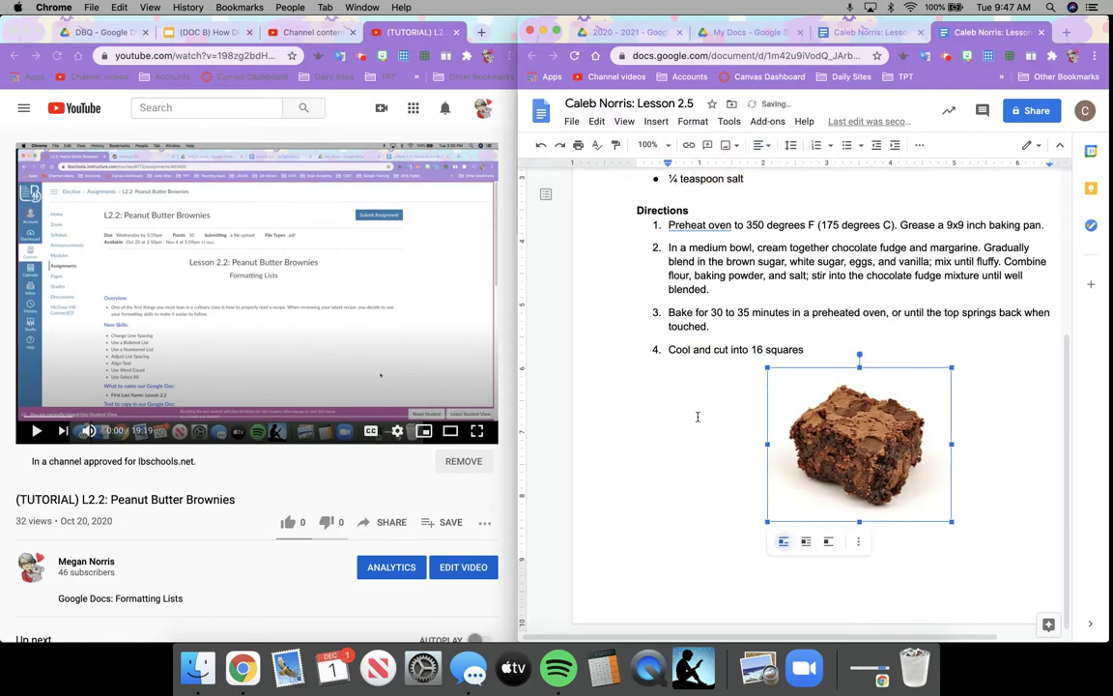
{"action": "left_click", "coordinate": [631, 411]}
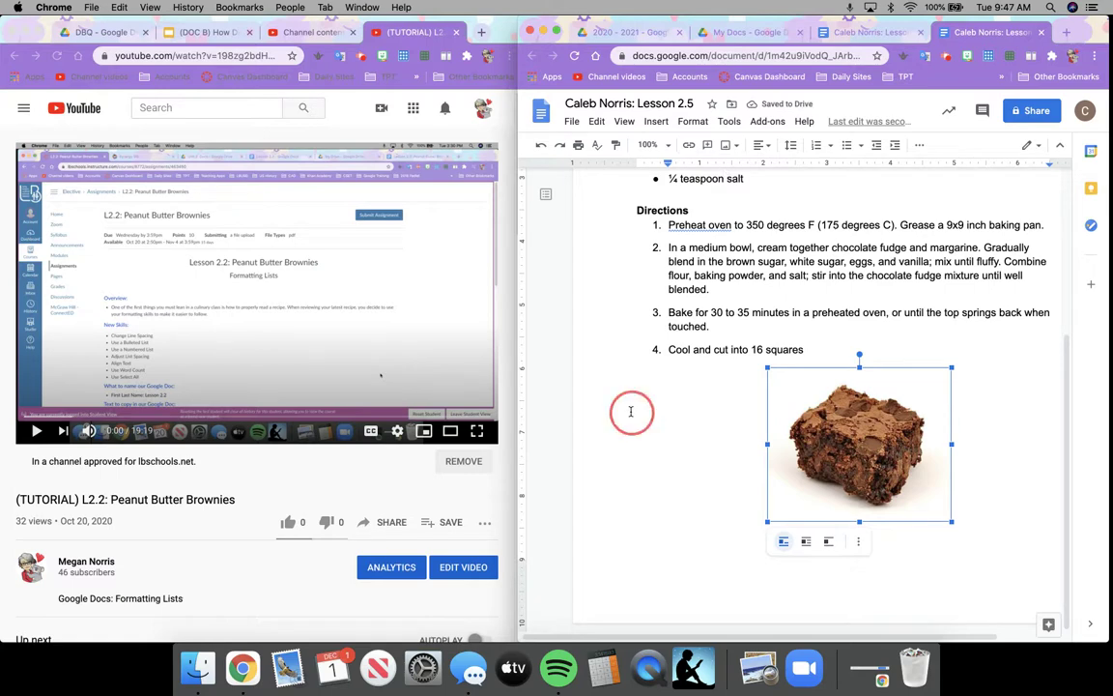
{"action": "left_click", "coordinate": [602, 331]}
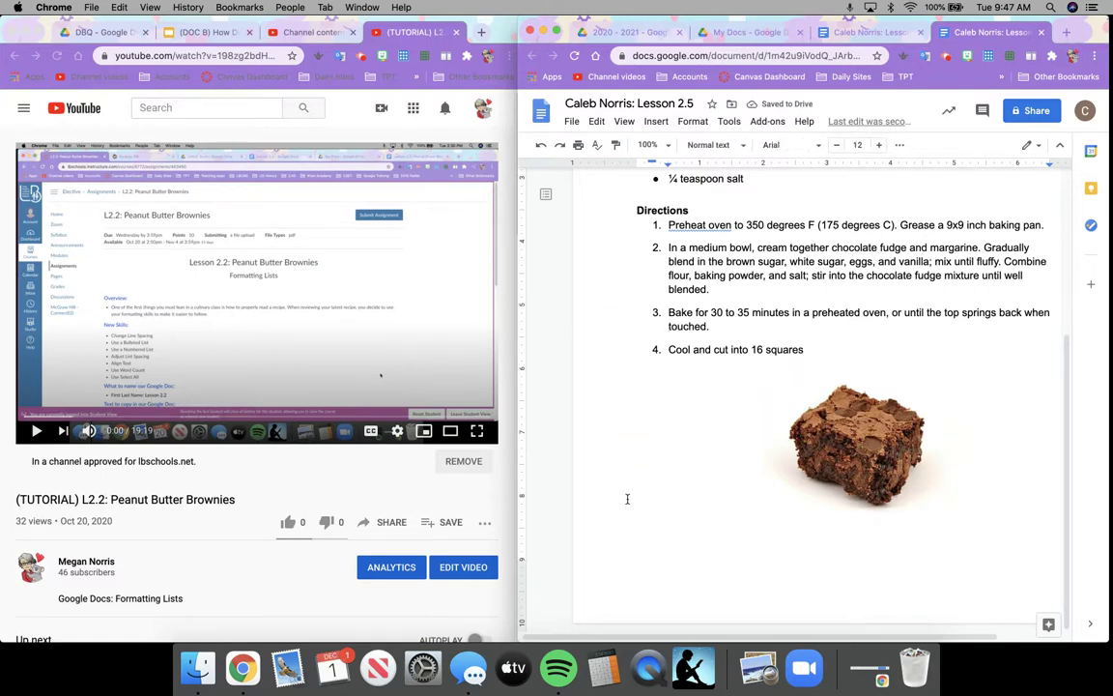
- Review the recipe from title to brownie image, including the grammar suggestion on "Preheat oven" in the first direction
{"action": "left_click_drag", "start_coordinate": [1064, 552], "coordinate": [1065, 375]}
{"action": "scroll", "coordinate": [1042, 491], "scroll_direction": "down", "scroll_amount": 5}
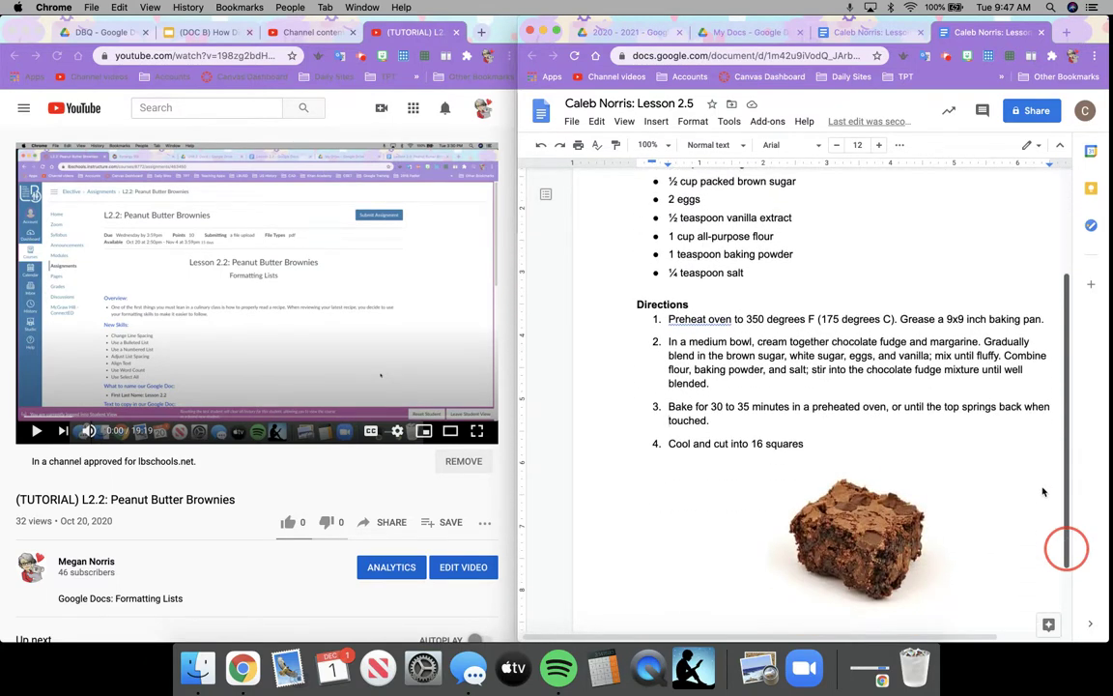
{"action": "left_click", "coordinate": [709, 322]}
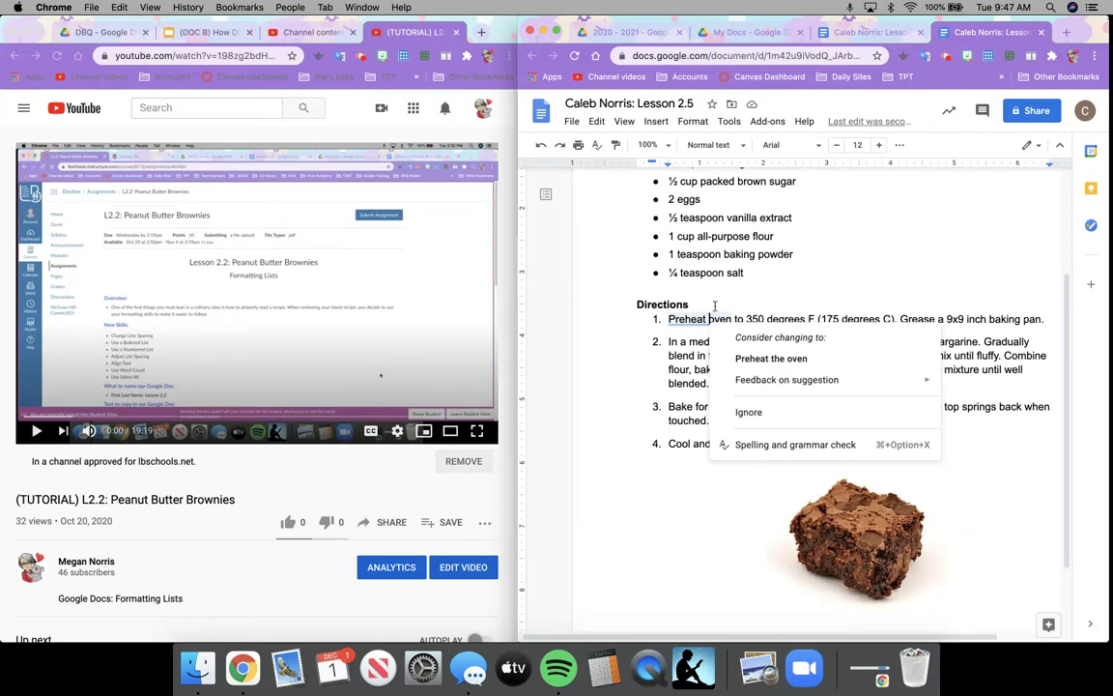
{"action": "left_click", "coordinate": [889, 259]}
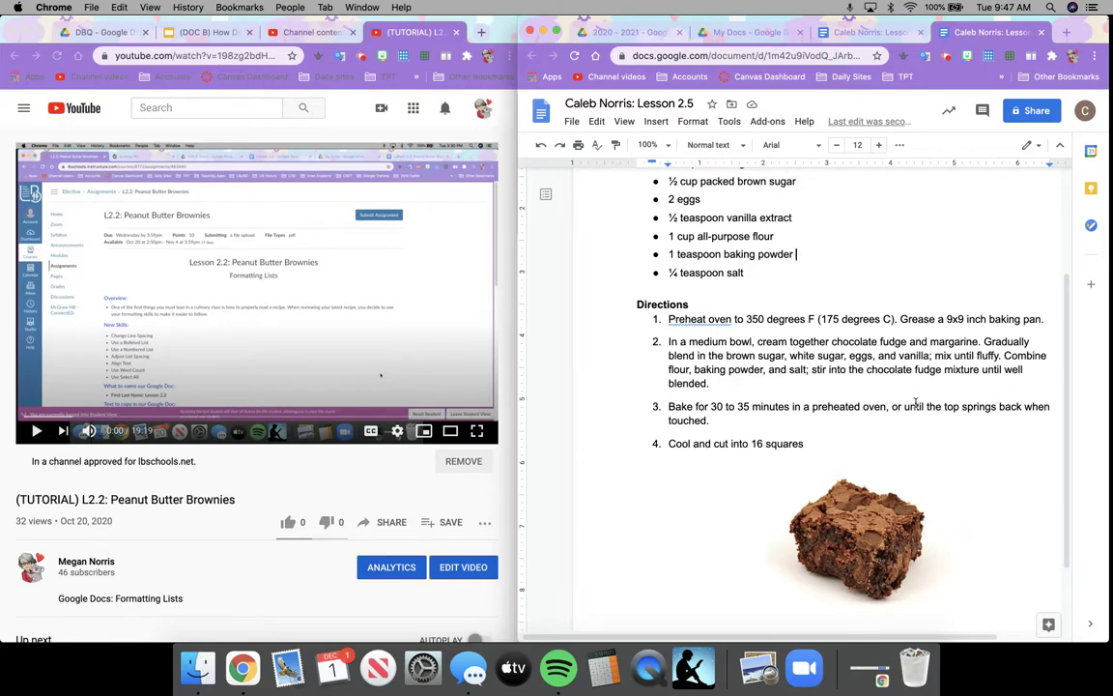
{"action": "scroll", "coordinate": [912, 379], "scroll_direction": "up", "scroll_amount": 2}
{"action": "scroll", "coordinate": [914, 400], "scroll_direction": "up", "scroll_amount": 2}
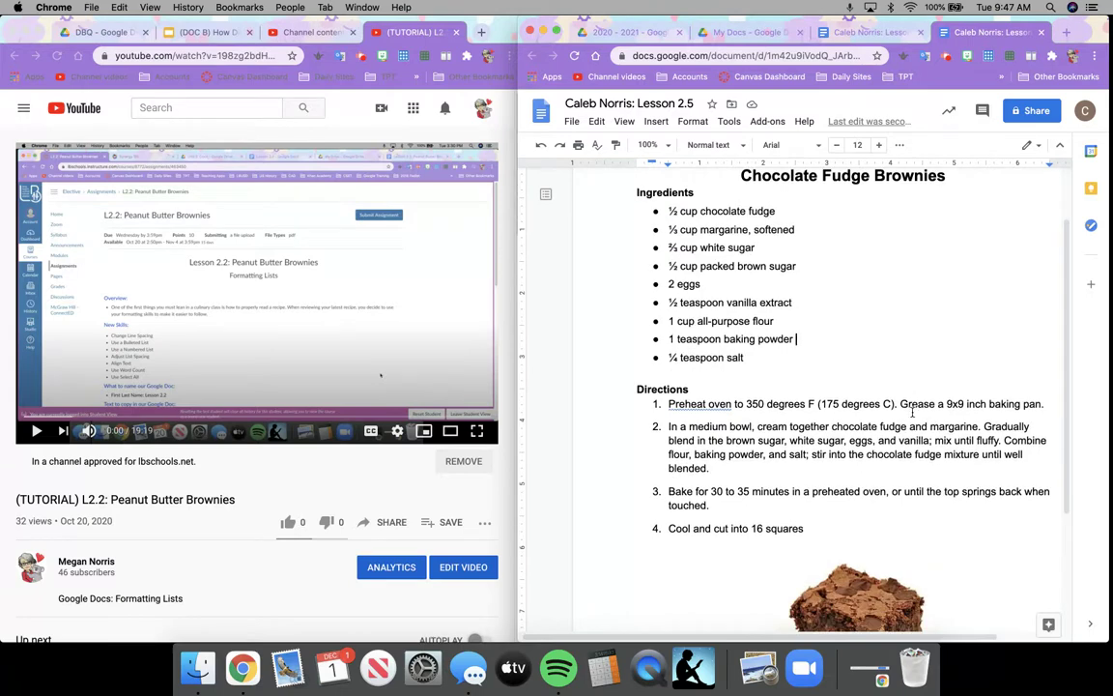
{"action": "scroll", "coordinate": [913, 411], "scroll_direction": "down", "scroll_amount": 5}
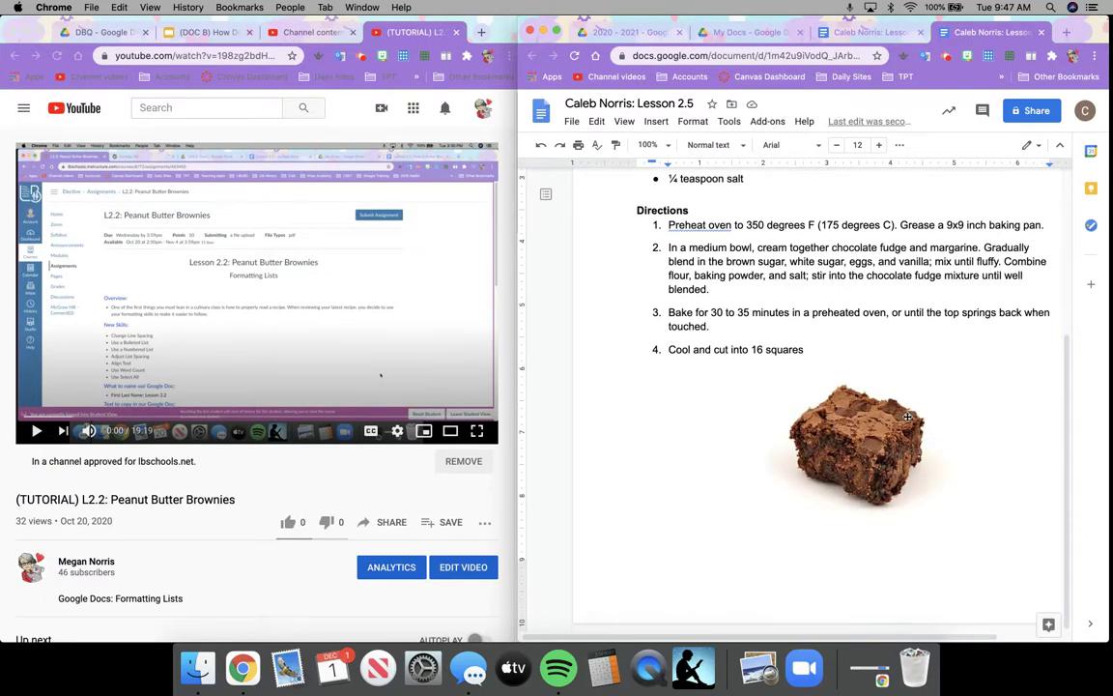
{"action": "scroll", "coordinate": [802, 387], "scroll_direction": "up", "scroll_amount": 5}
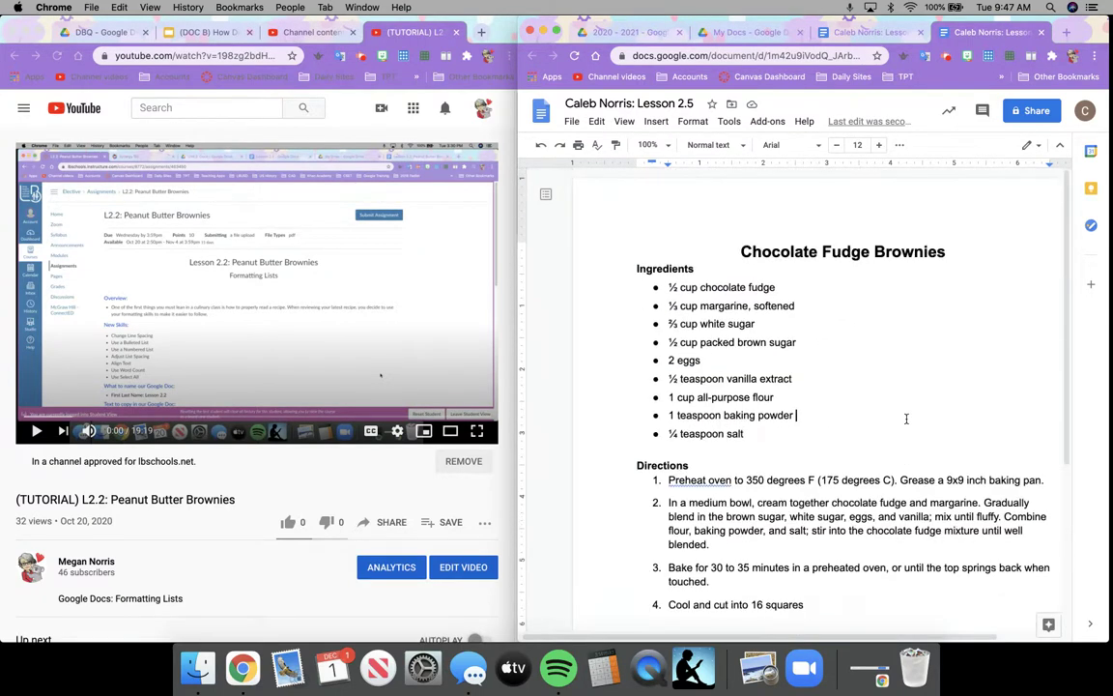
- Download the Lesson 2.5 document as a PDF Document (.pdf)
{"action": "left_click", "coordinate": [571, 123]}
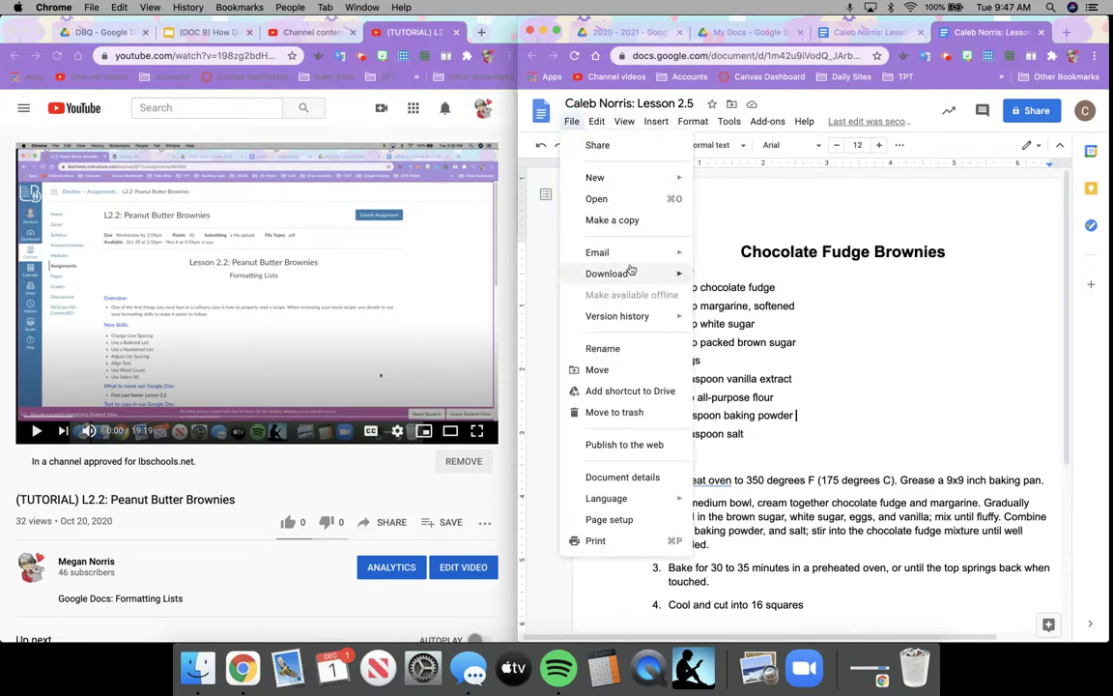
{"action": "mouse_move", "coordinate": [633, 270]}
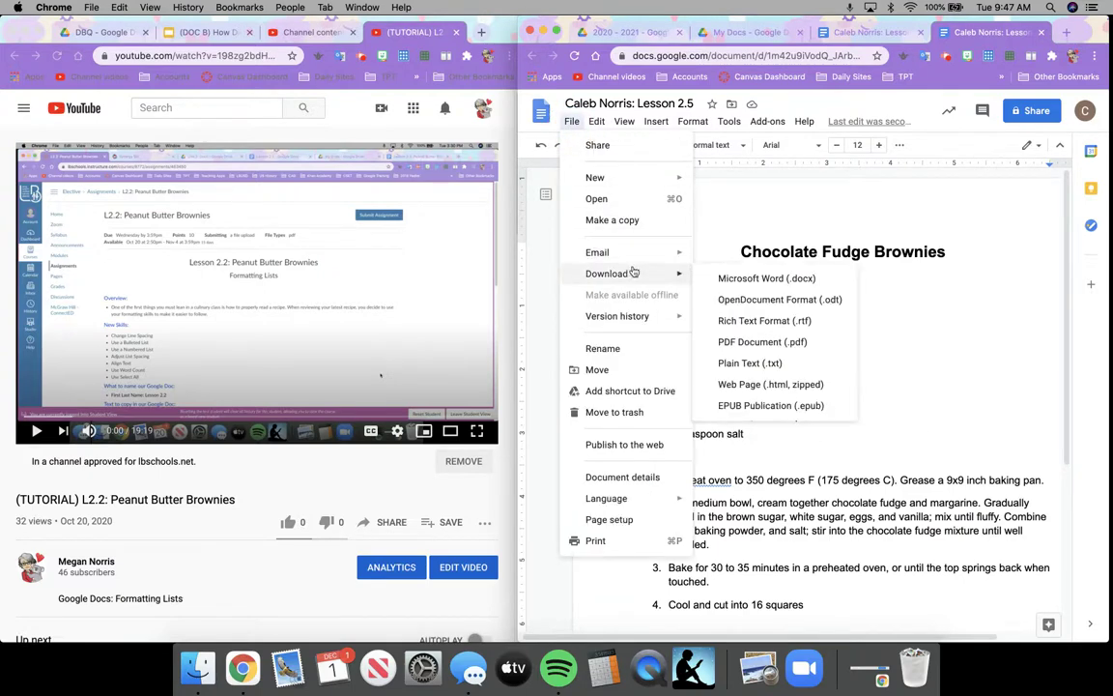
{"action": "left_click", "coordinate": [737, 342]}
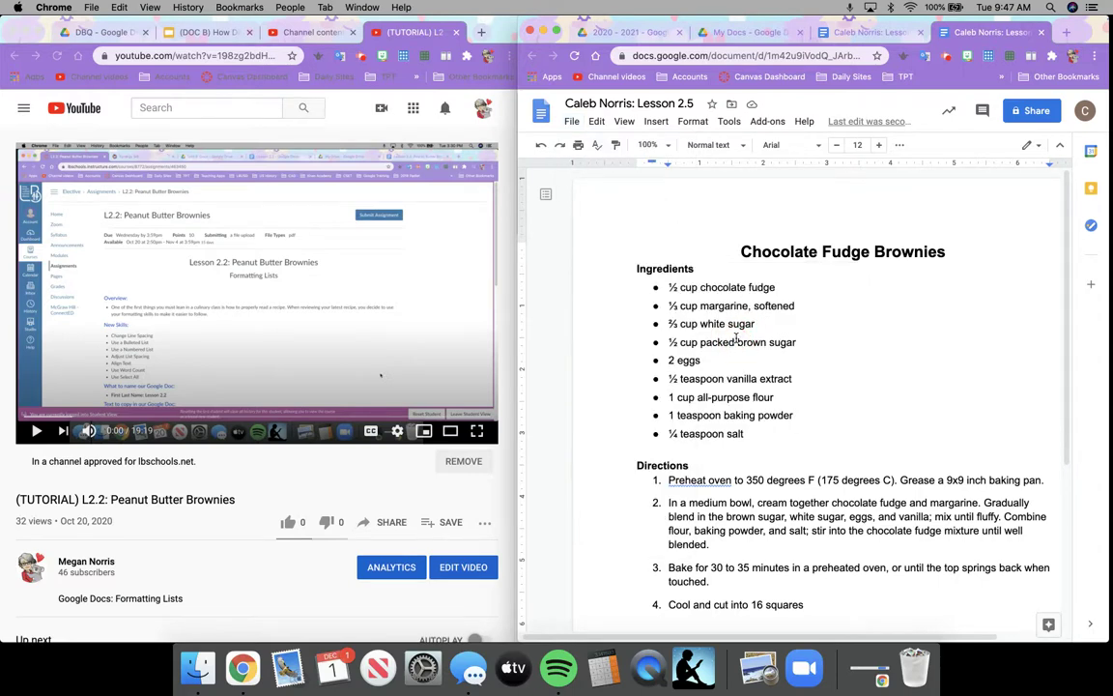